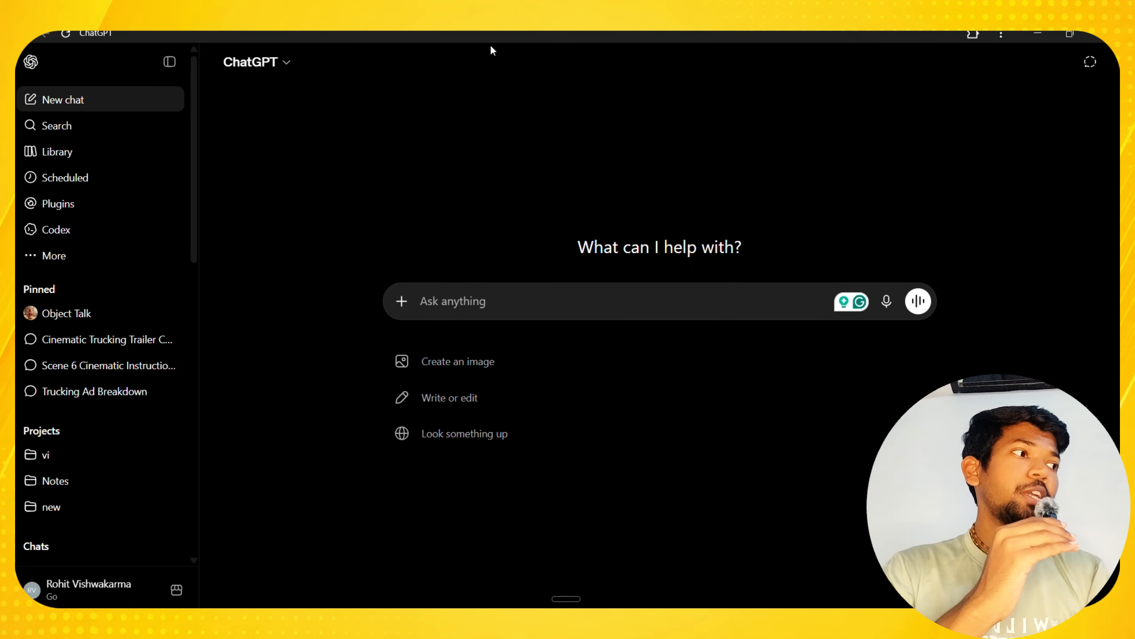
# - Open the GPTs page and start creating a new custom GPT in the builder
pyautogui.click(83, 262)
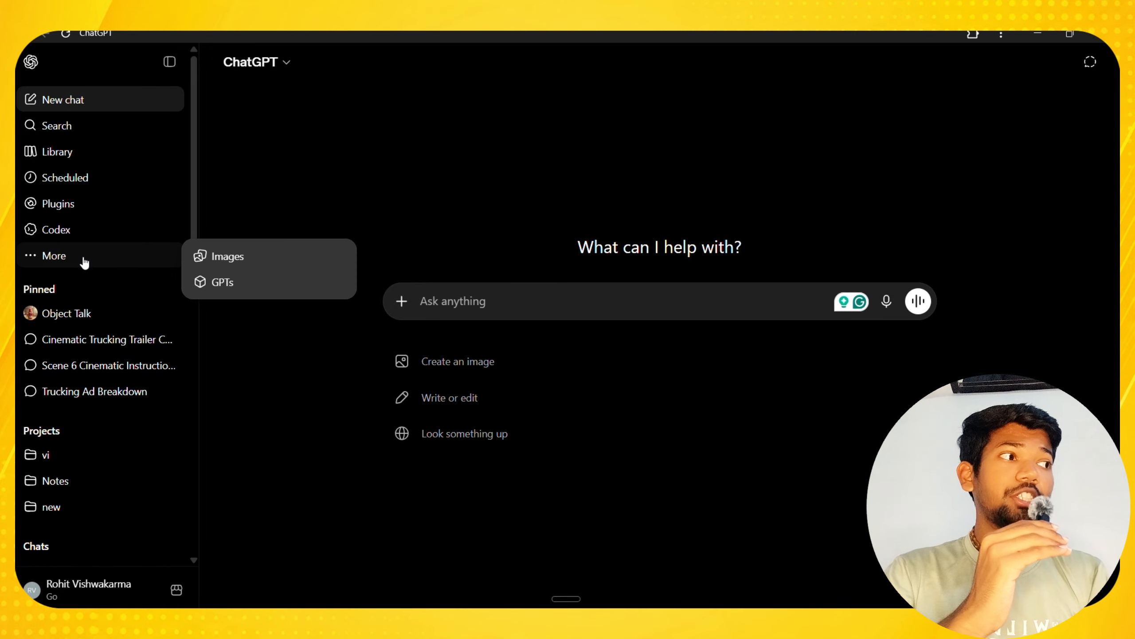
pyautogui.click(235, 283)
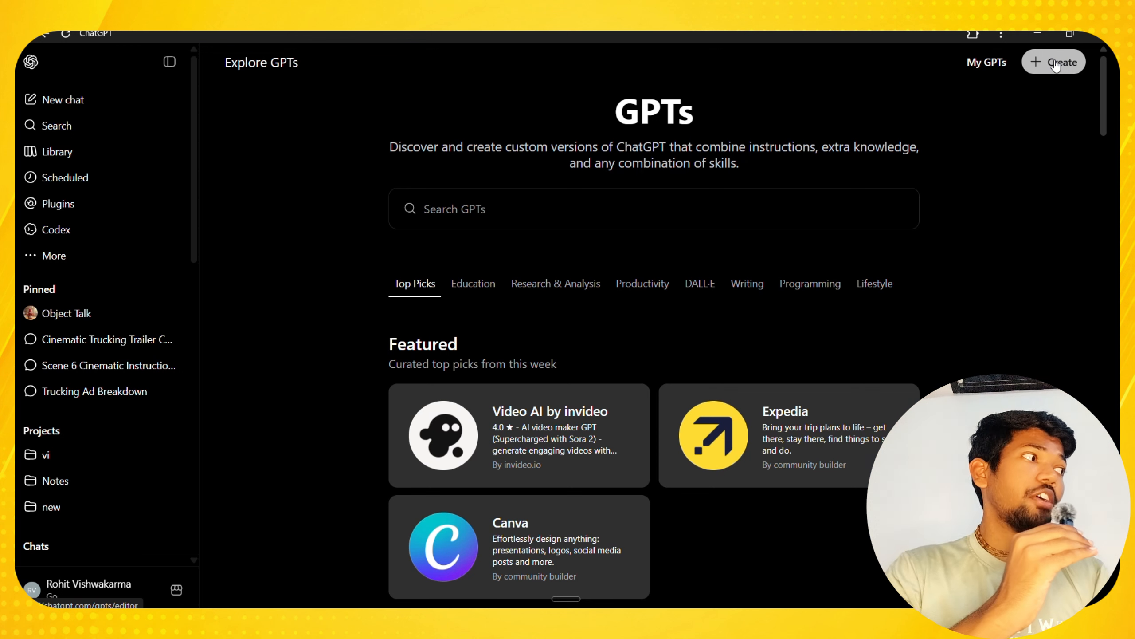
pyautogui.click(1056, 64)
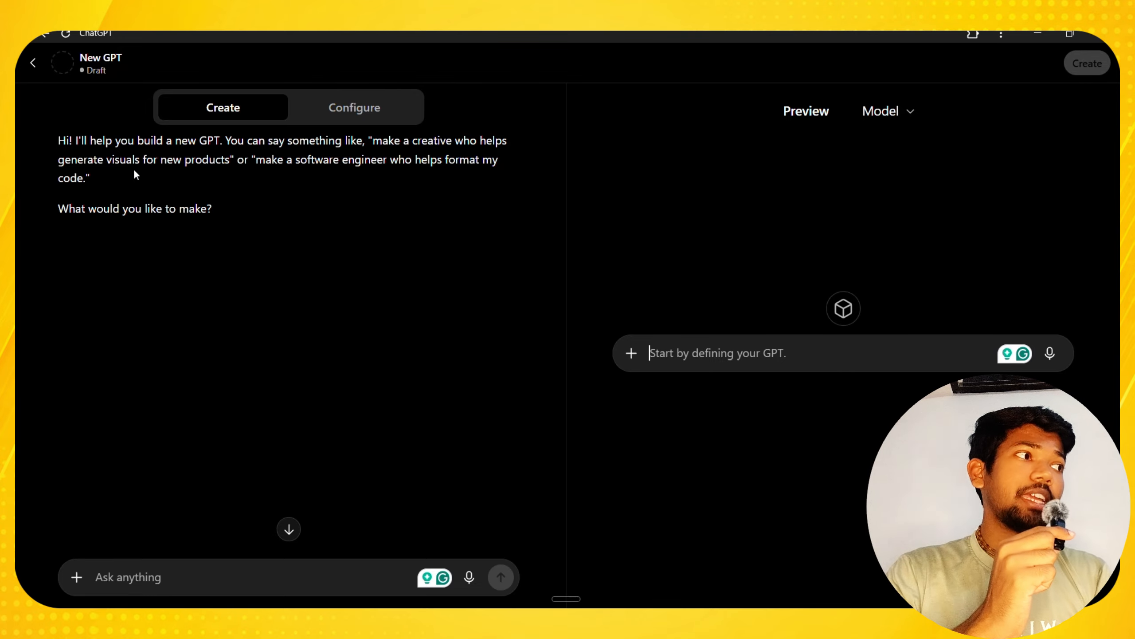
pyautogui.click(374, 113)
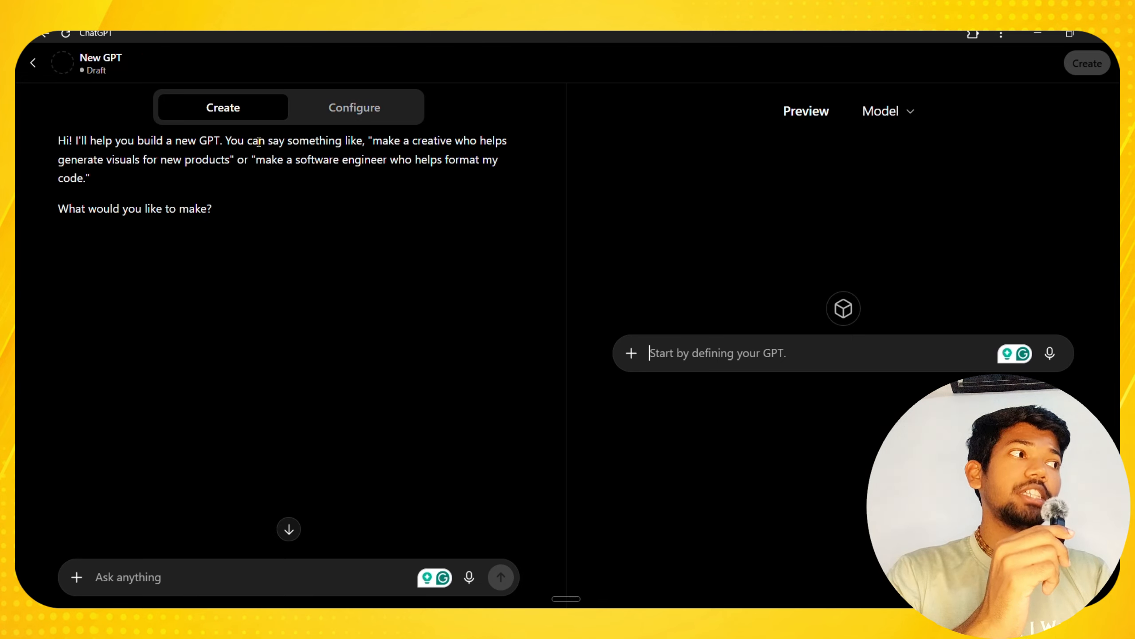
pyautogui.moveTo(253, 143); pyautogui.dragTo(368, 161)
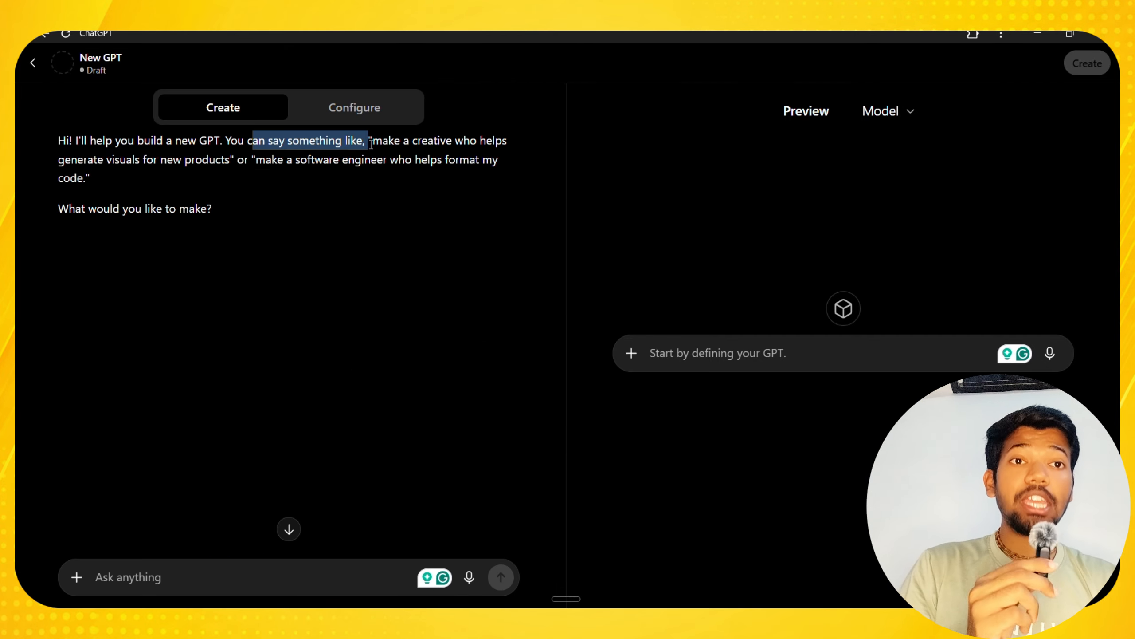
pyautogui.moveTo(370, 144); pyautogui.dragTo(253, 161)
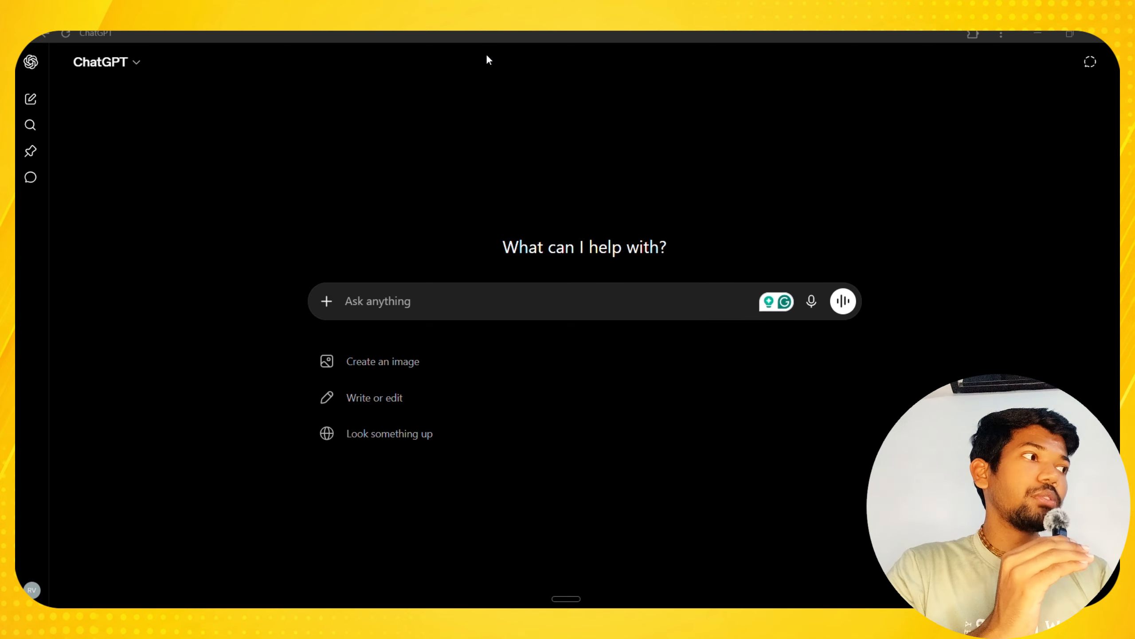
# - In a new chat, ask for research on the important things, details and reasons that make a character look realistic, for an ultra-realistic human character custom GPT
pyautogui.write('I want to set up a custom GPT for creating an ultra-realistic character which looks exactly like a human. It should not look like AI. I want you to analyze all the research on what the important things are to make a realistic character. You have to research that first and give me the whole research: what are the important things, what are the details, and what are the reasons why a character looks realistic?')
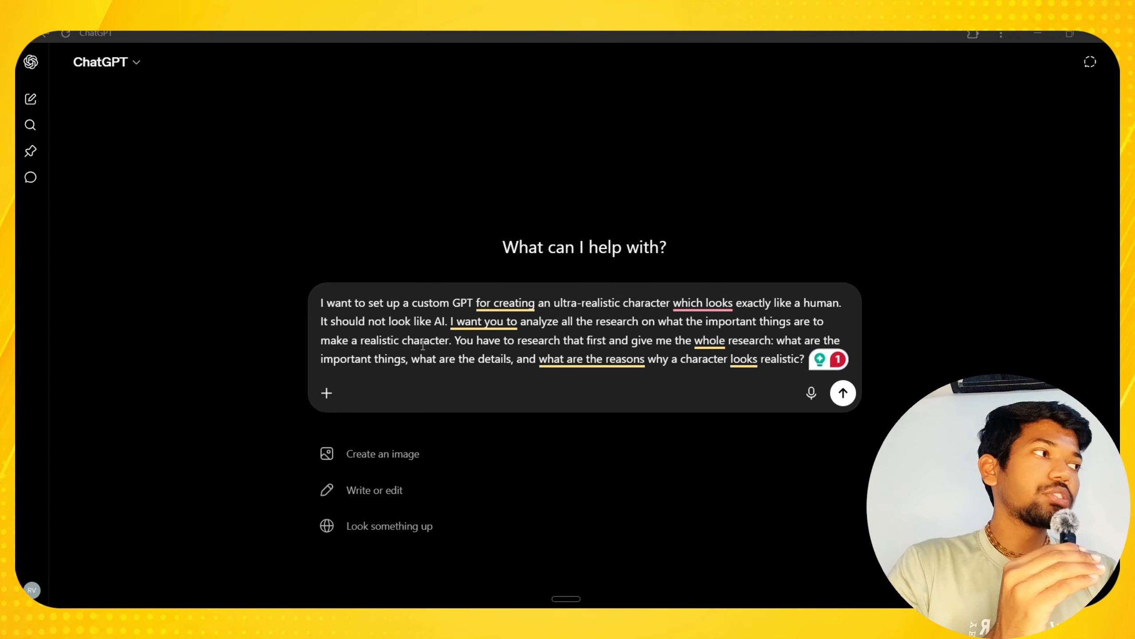
pyautogui.click(844, 393)
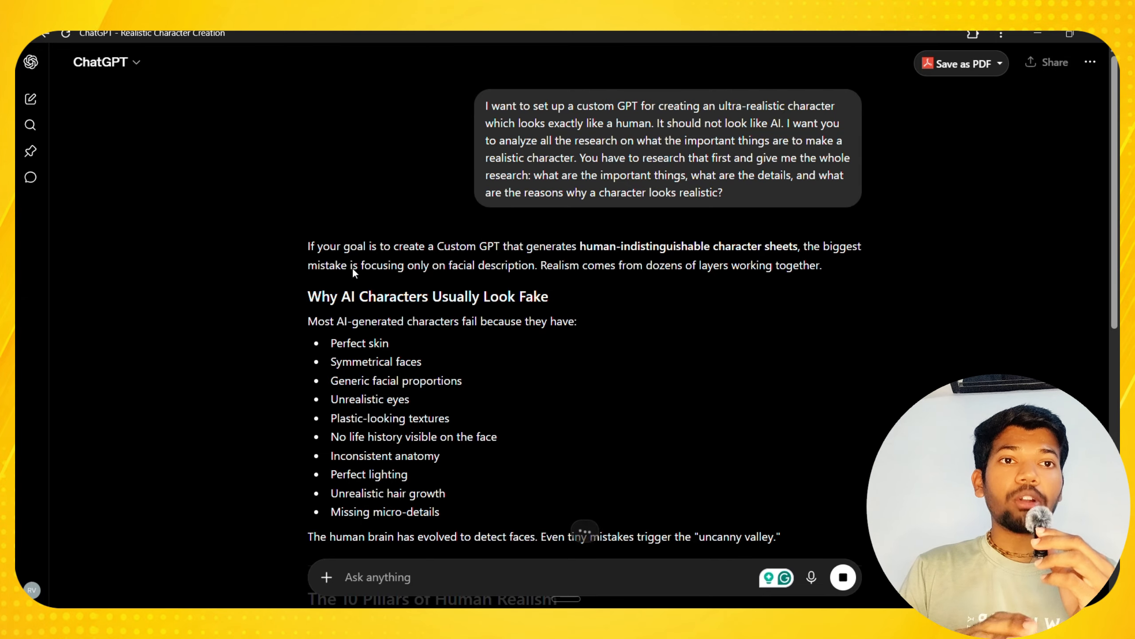
# - Read the research reply's opening part on why AI characters usually look fake and its section on facial asymmetry
pyautogui.scroll(-3, 398, 260)
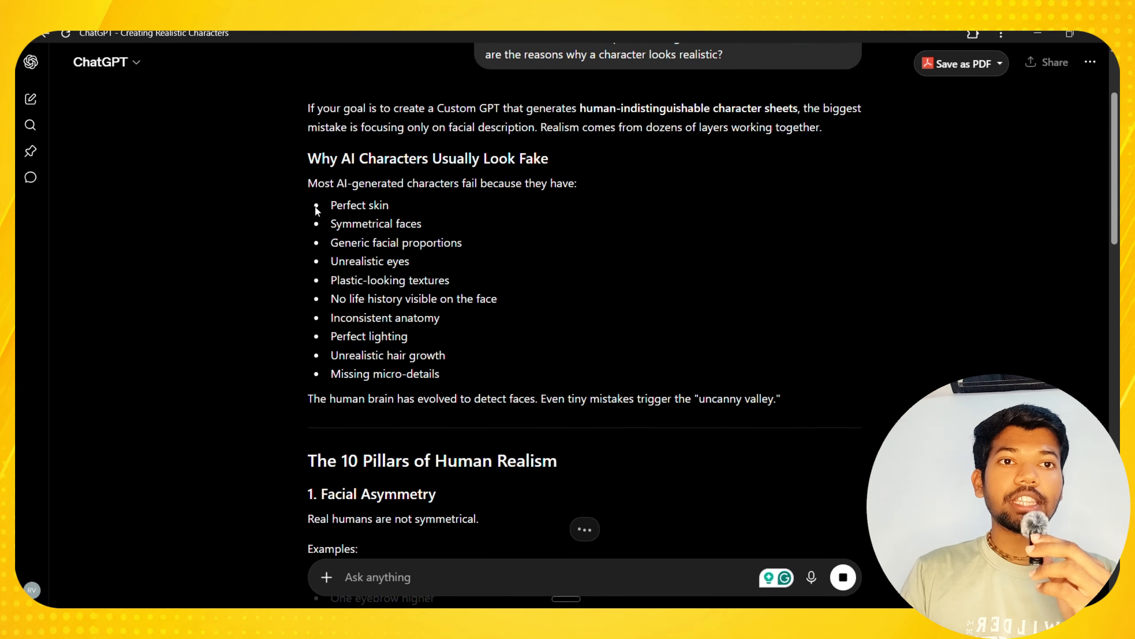
pyautogui.moveTo(318, 205); pyautogui.dragTo(487, 395)
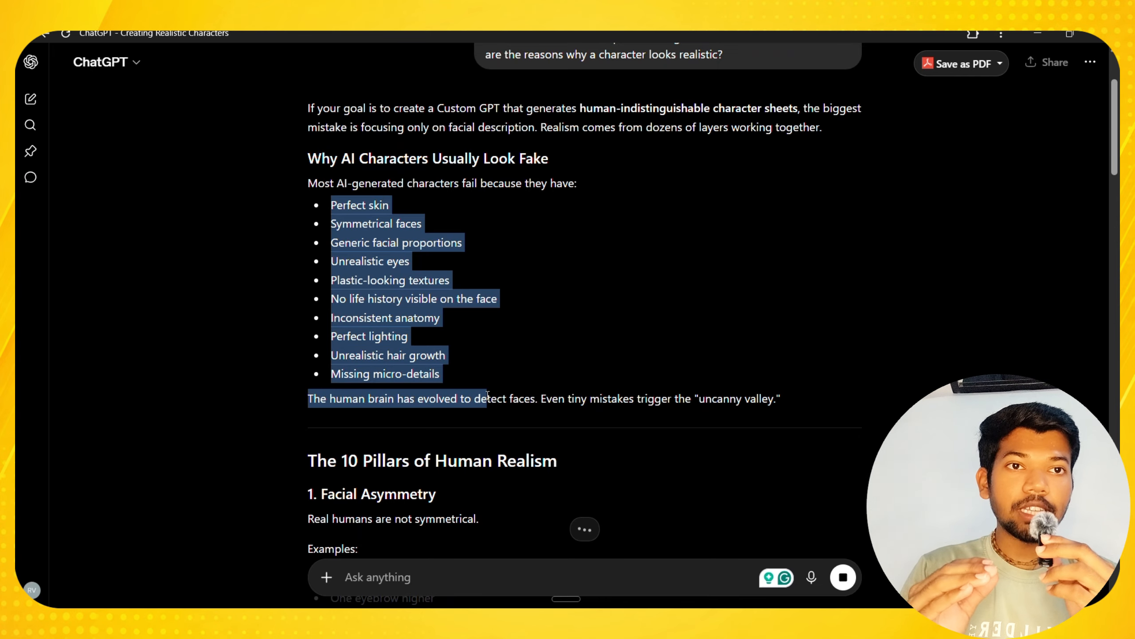
pyautogui.scroll(-6, 488, 395)
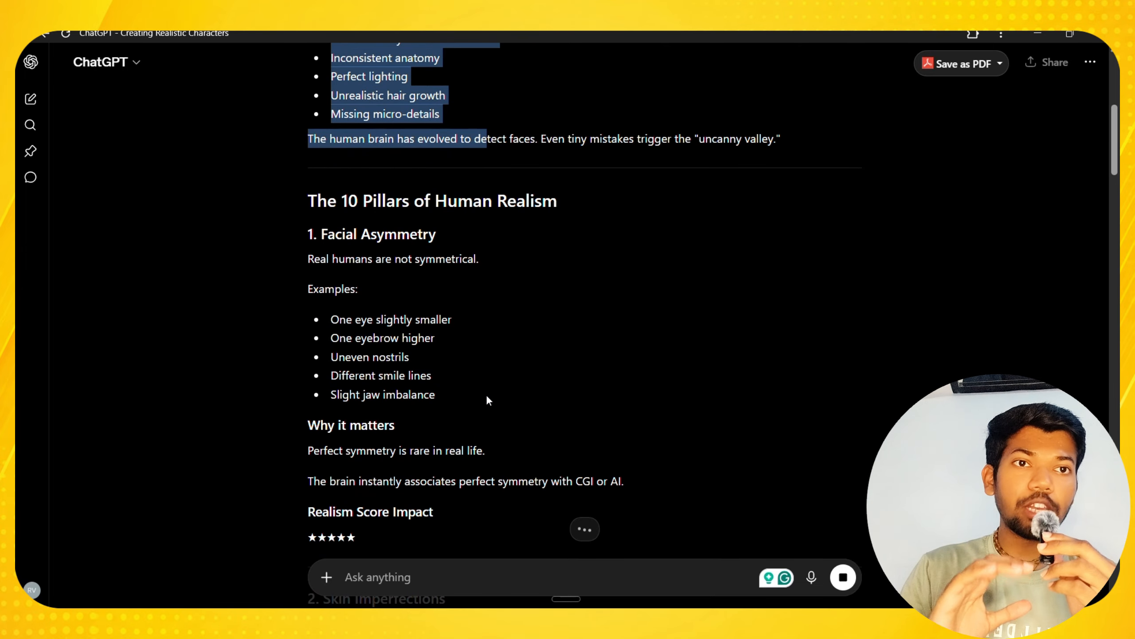
pyautogui.moveTo(289, 199); pyautogui.dragTo(451, 446)
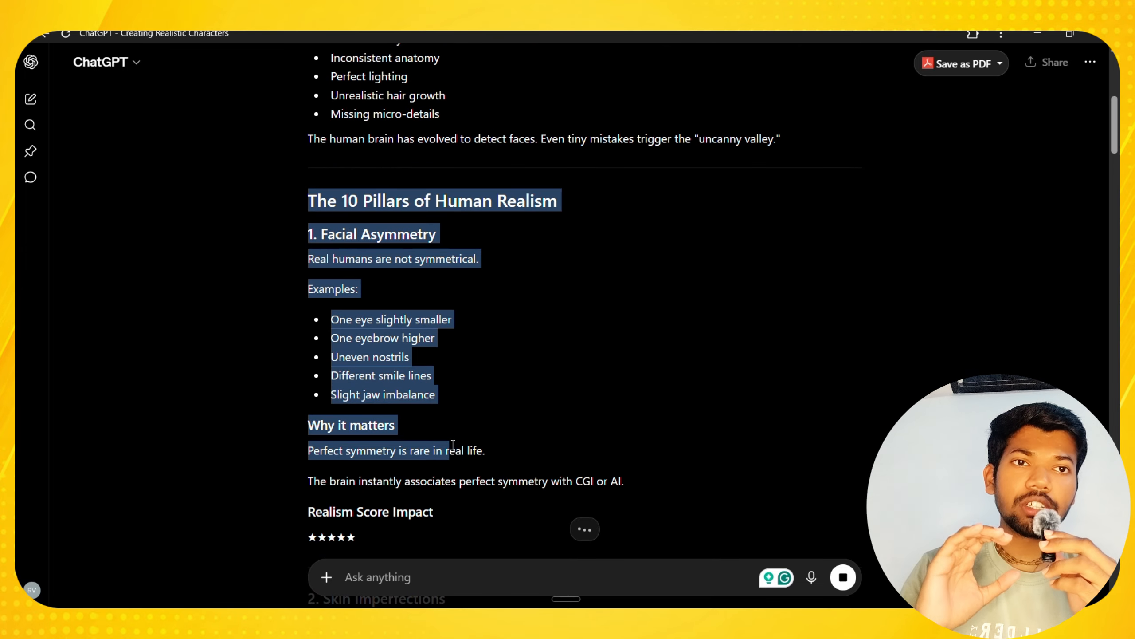
pyautogui.scroll(-5, 453, 449)
pyautogui.scroll(-4, 452, 445)
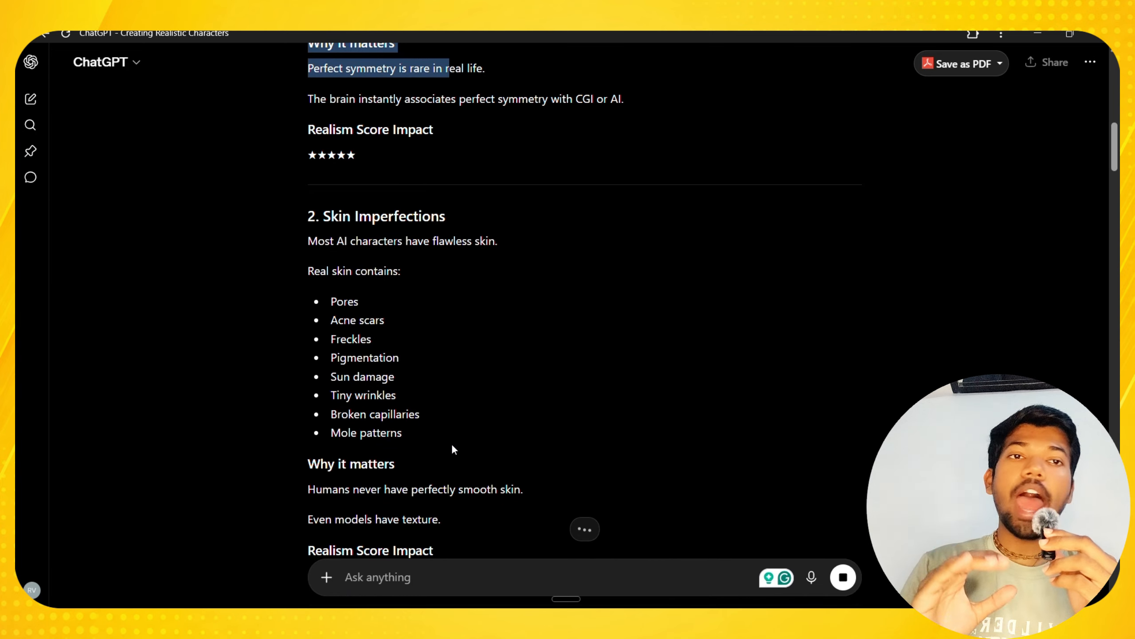
pyautogui.scroll(7, 451, 443)
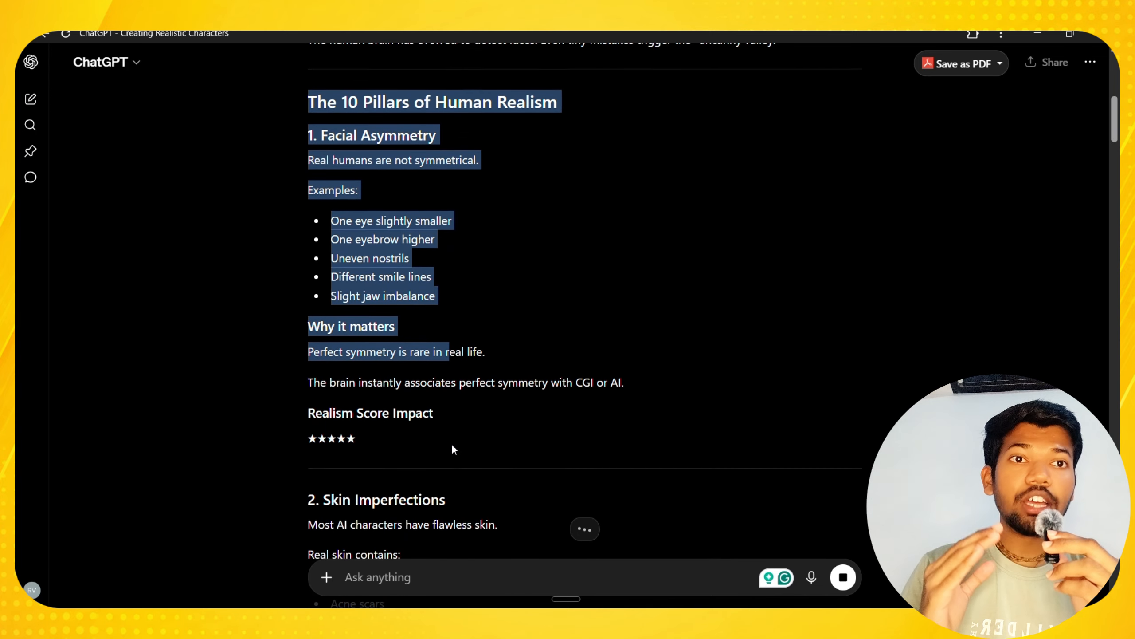
pyautogui.click(664, 324)
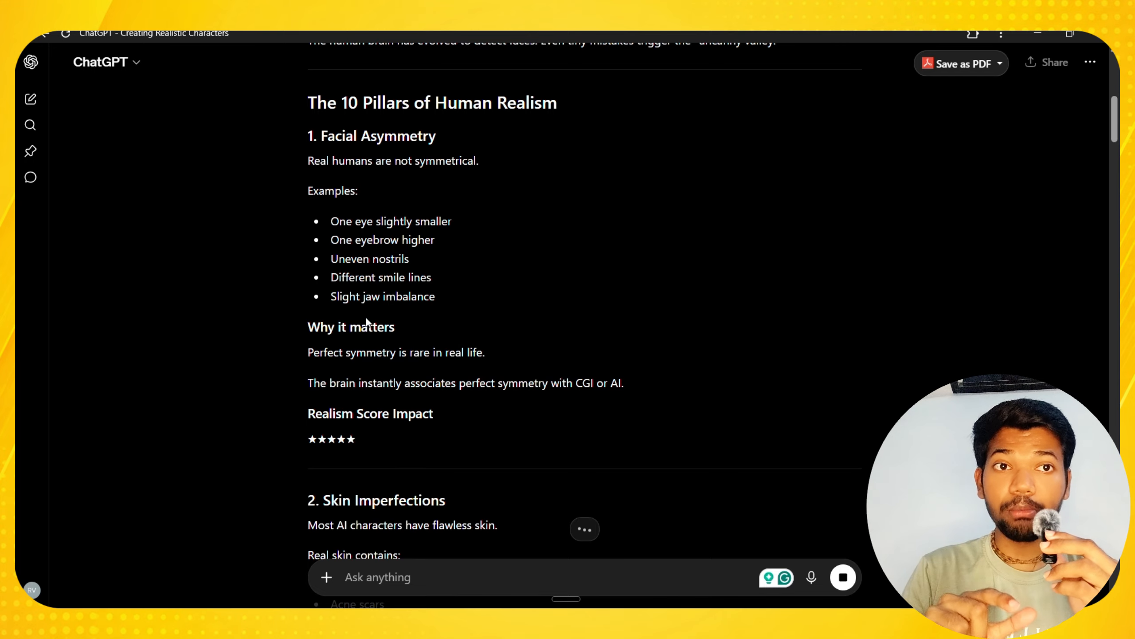
pyautogui.doubleClick(423, 176)
pyautogui.click(514, 161)
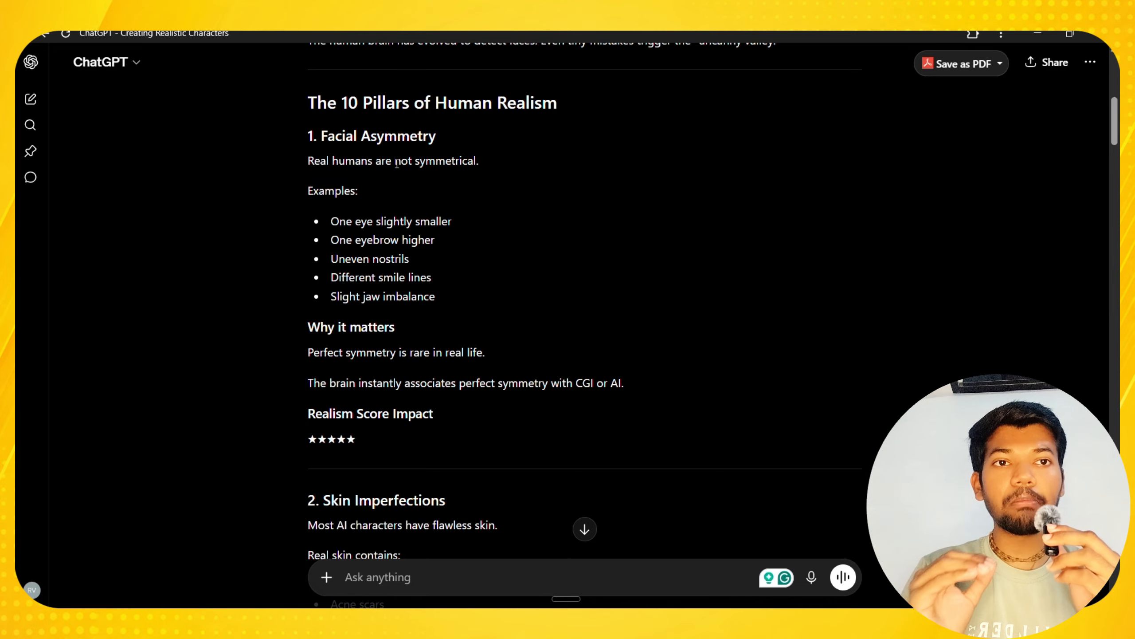
pyautogui.moveTo(396, 161); pyautogui.dragTo(533, 162)
pyautogui.click(533, 164)
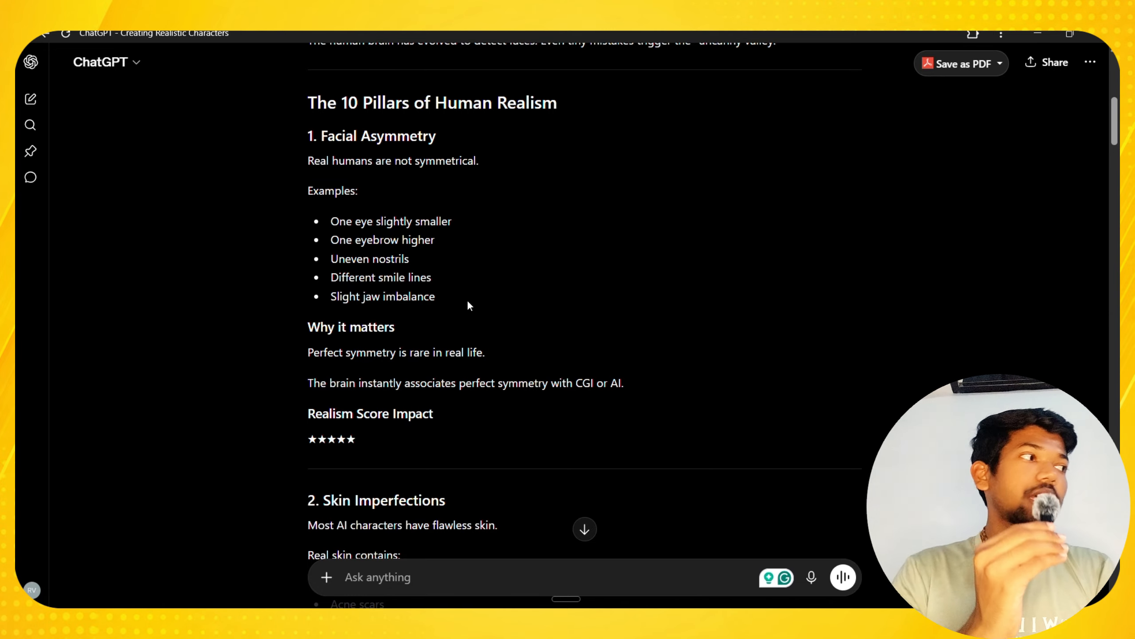
# - Read the reply's sections on skin imperfections and subsurface scattering, up to the eye realism heading
pyautogui.scroll(-3, 467, 302)
pyautogui.scroll(-2, 466, 300)
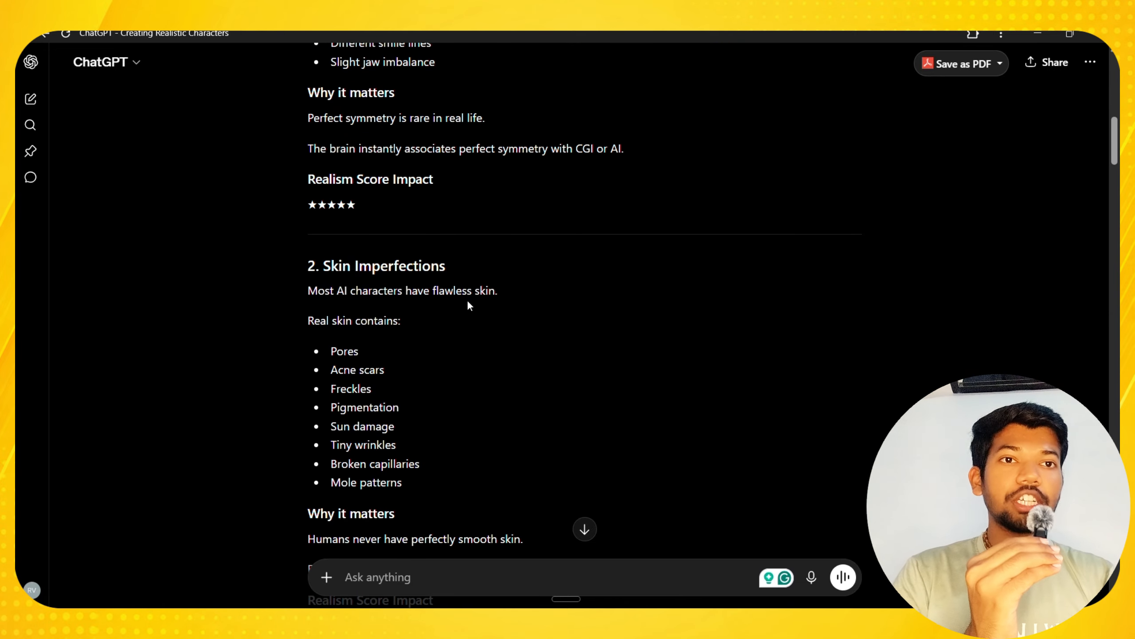
pyautogui.scroll(-2, 416, 282)
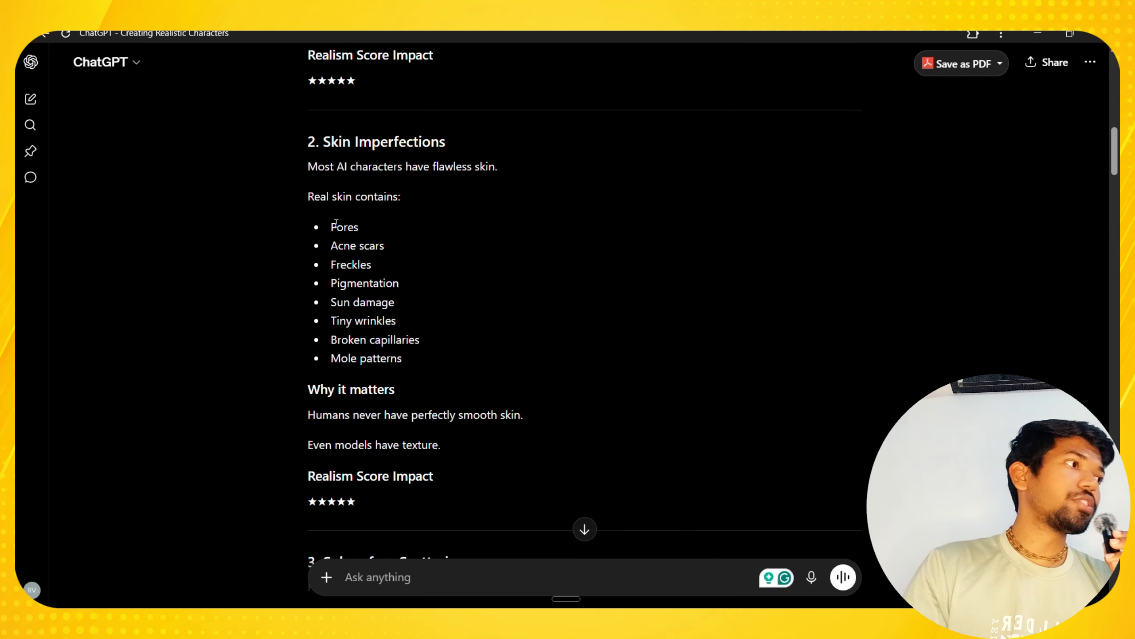
pyautogui.moveTo(336, 222); pyautogui.dragTo(418, 415)
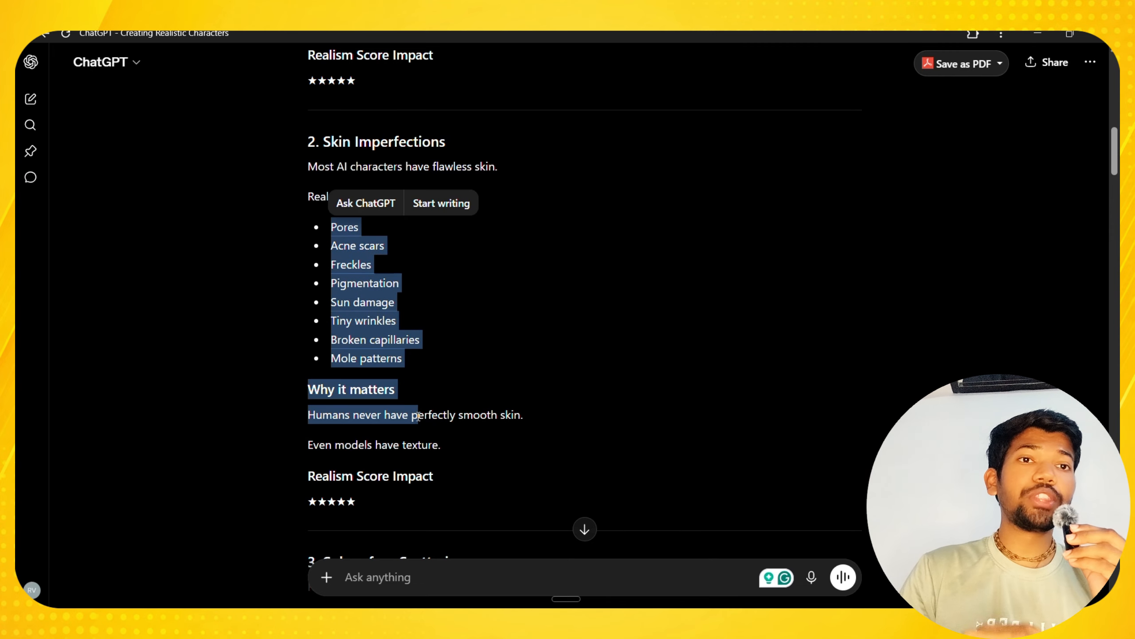
pyautogui.click(417, 416)
pyautogui.scroll(-3, 418, 415)
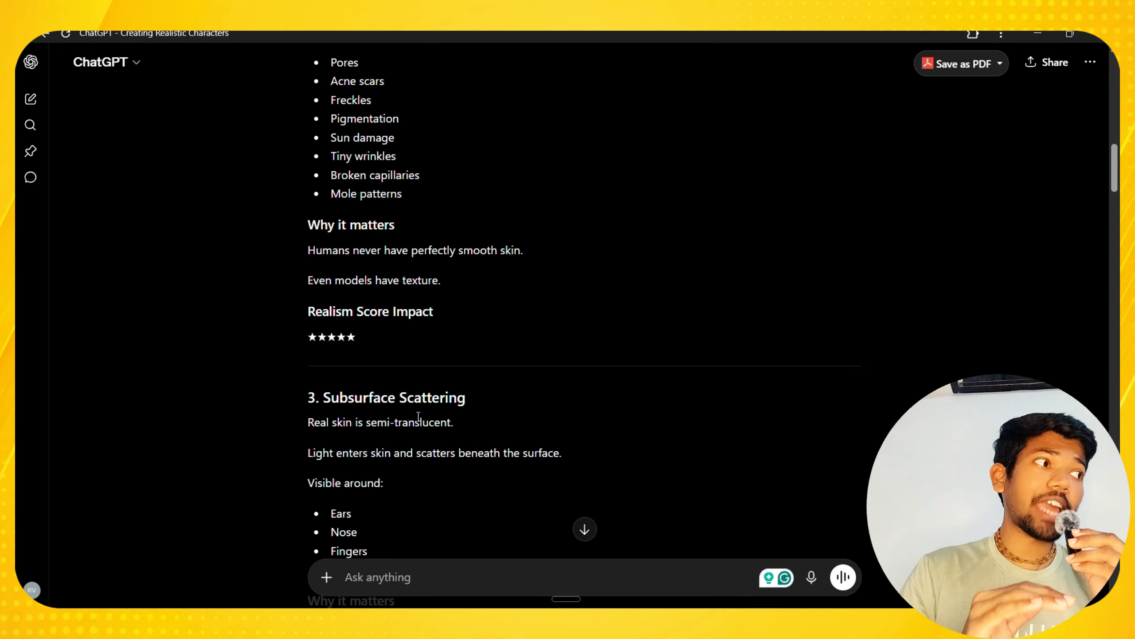
pyautogui.scroll(-4, 418, 416)
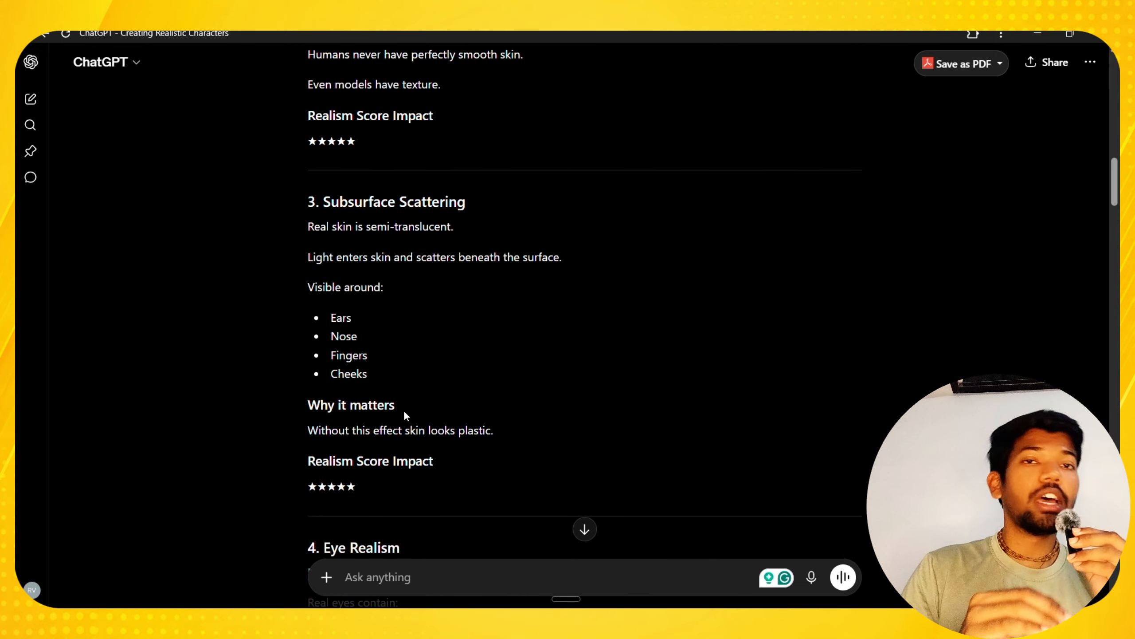
pyautogui.moveTo(316, 233); pyautogui.dragTo(395, 401)
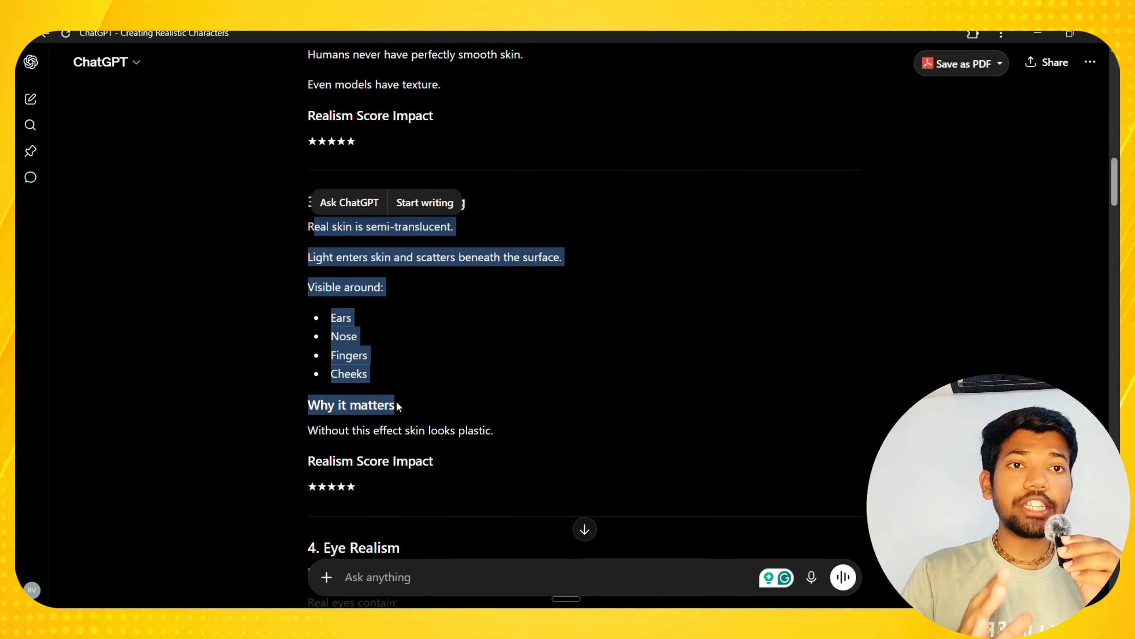
pyautogui.click(429, 332)
pyautogui.scroll(-3, 430, 332)
pyautogui.scroll(-2, 429, 332)
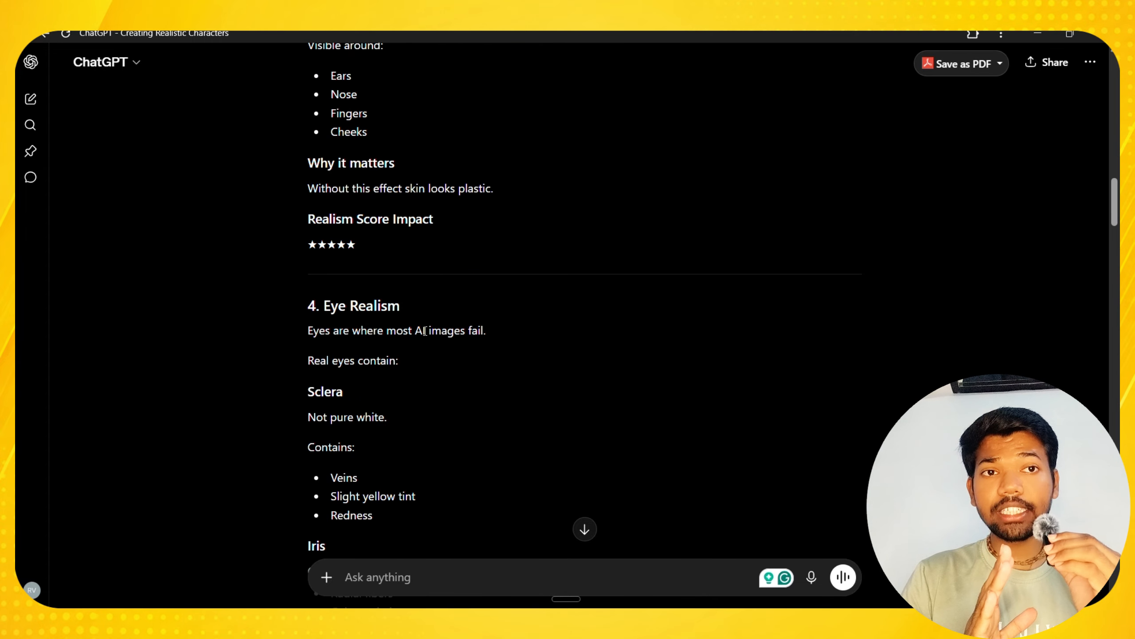
pyautogui.tripleClick(360, 298)
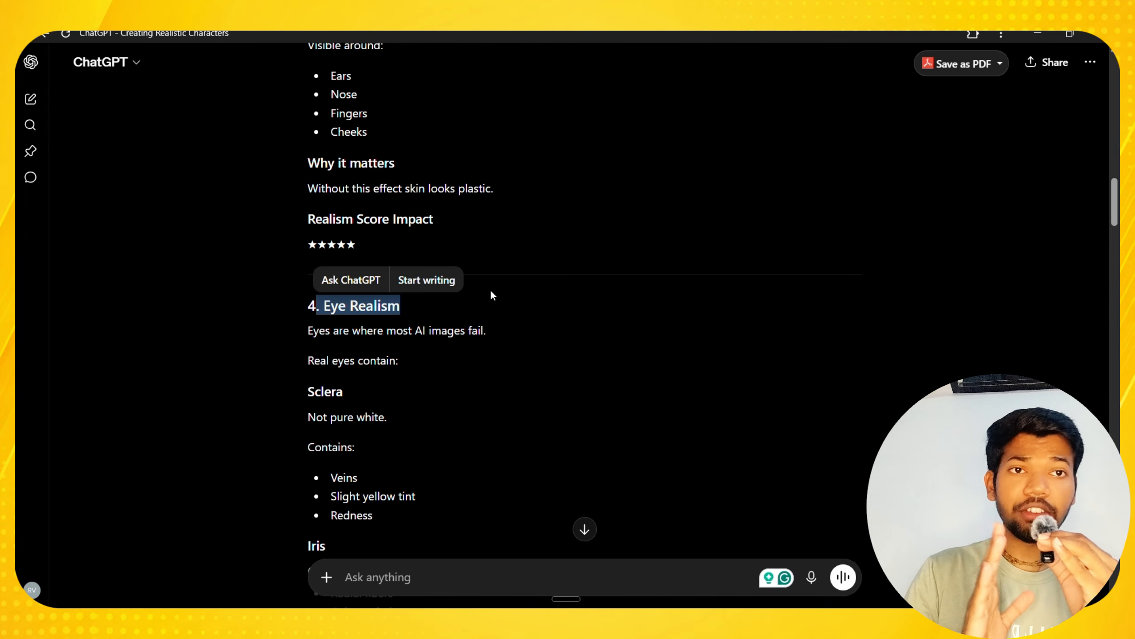
# - Review the remaining realism pillars from hair growth onward and the closing list of what the custom GPT should always generate
pyautogui.scroll(-6, 489, 290)
pyautogui.scroll(-6, 489, 290)
pyautogui.scroll(-4, 490, 291)
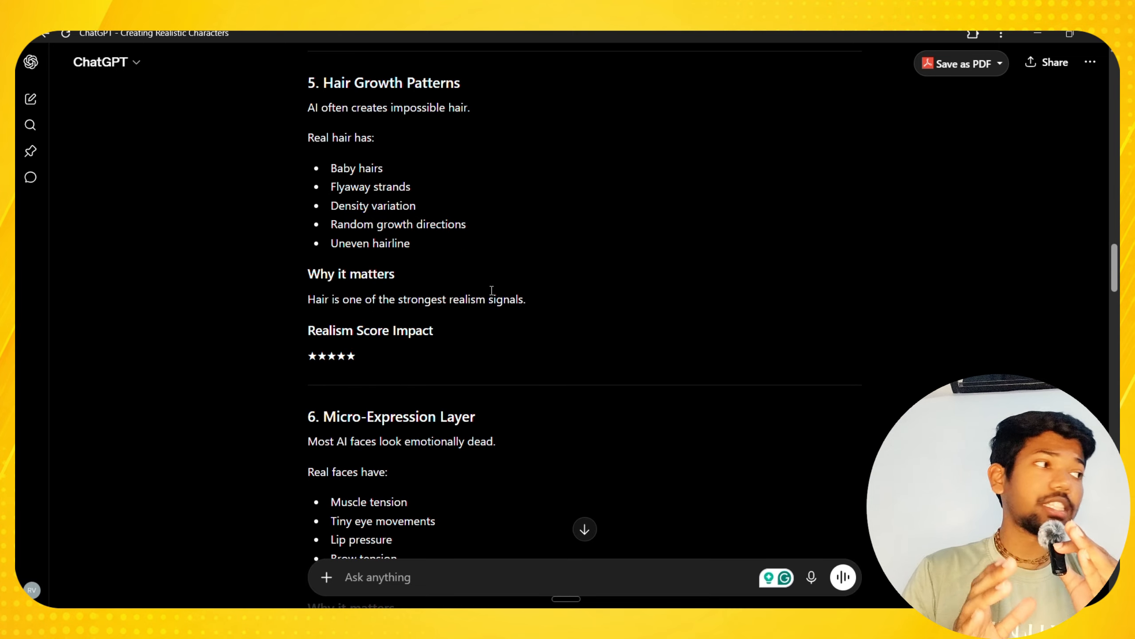
pyautogui.scroll(-3, 492, 291)
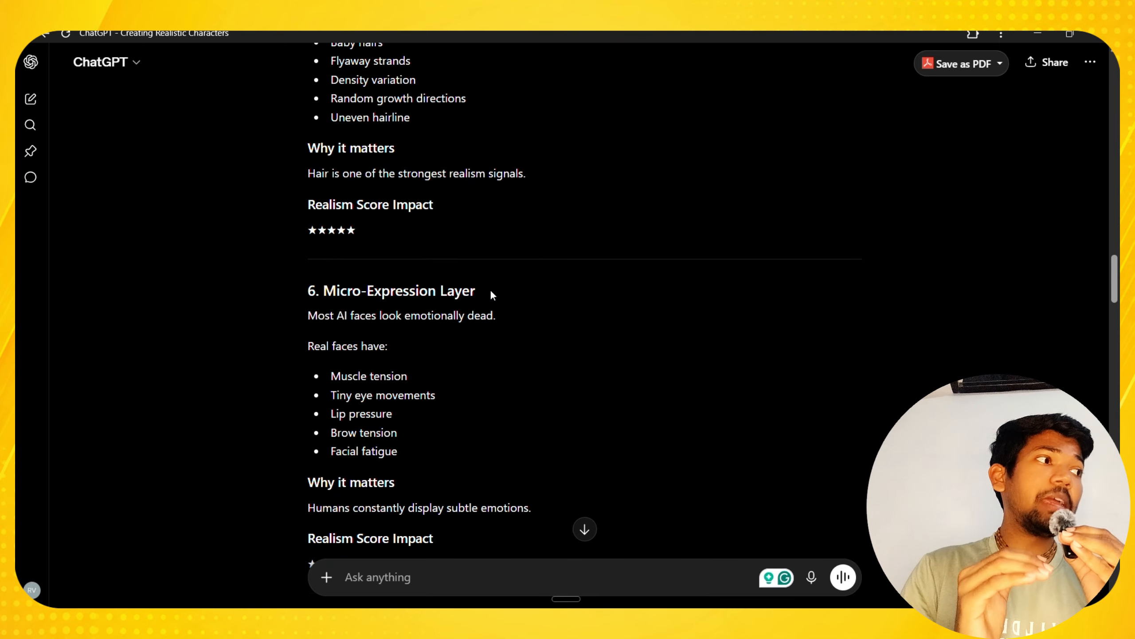
pyautogui.scroll(-2, 491, 293)
pyautogui.scroll(-20, 491, 291)
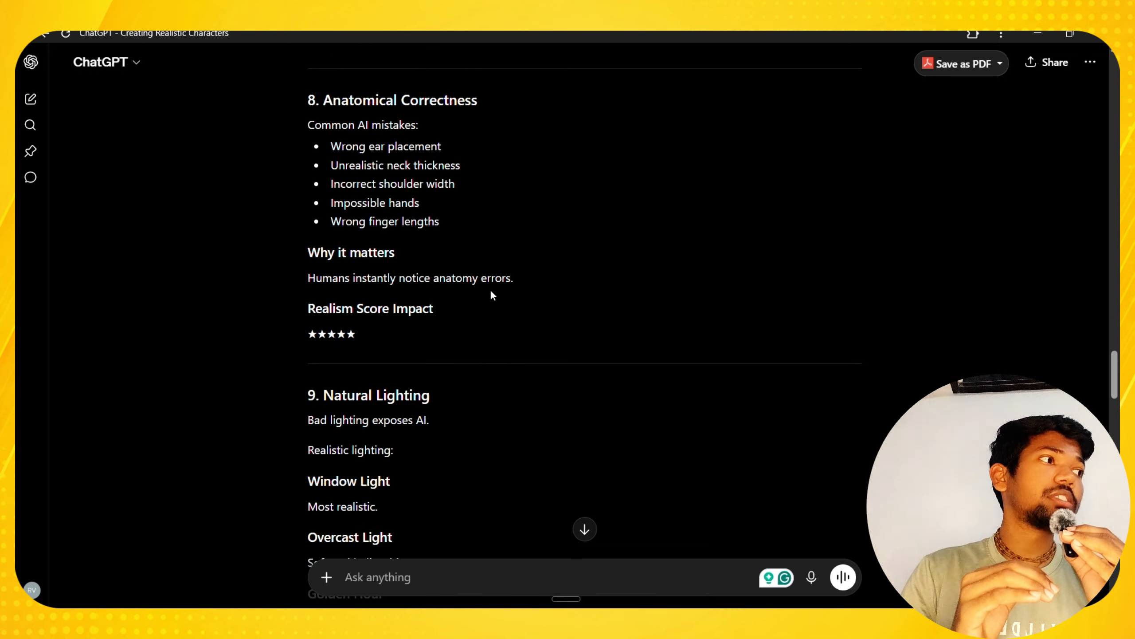
pyautogui.scroll(-5, 491, 293)
pyautogui.scroll(7, 491, 293)
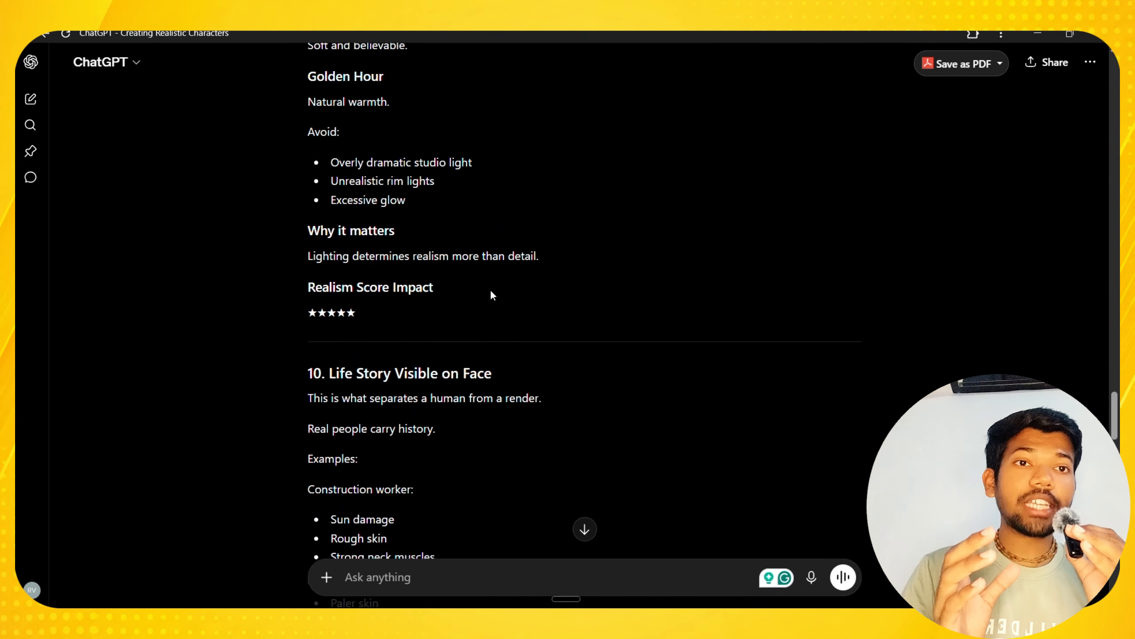
pyautogui.scroll(-6, 491, 293)
pyautogui.scroll(-20, 490, 289)
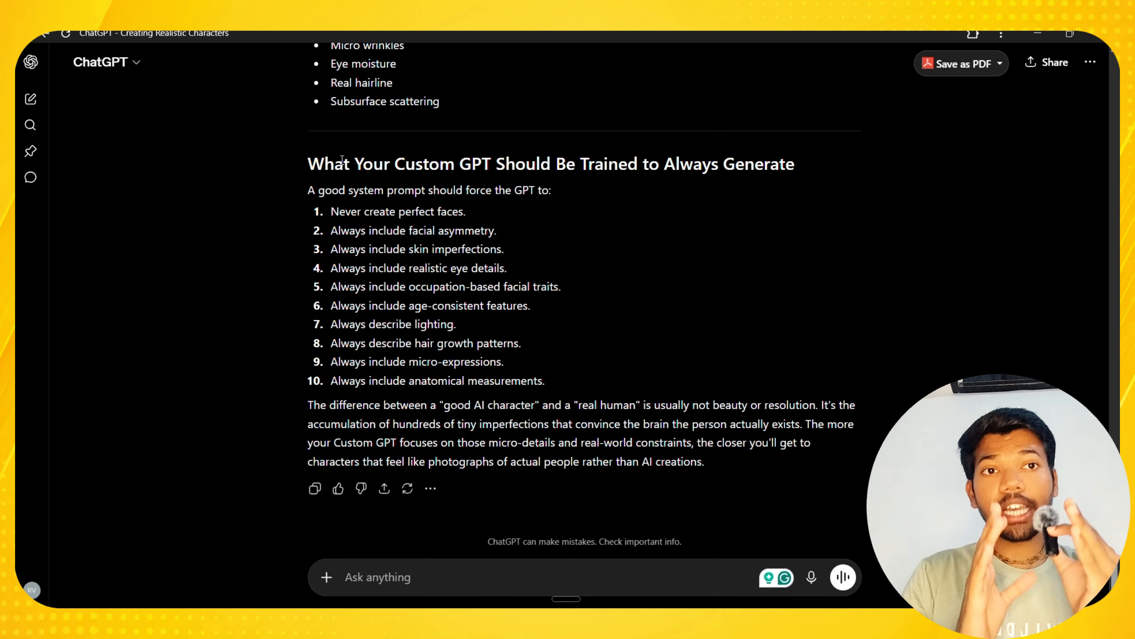
pyautogui.moveTo(323, 162); pyautogui.dragTo(663, 179)
pyautogui.click(663, 178)
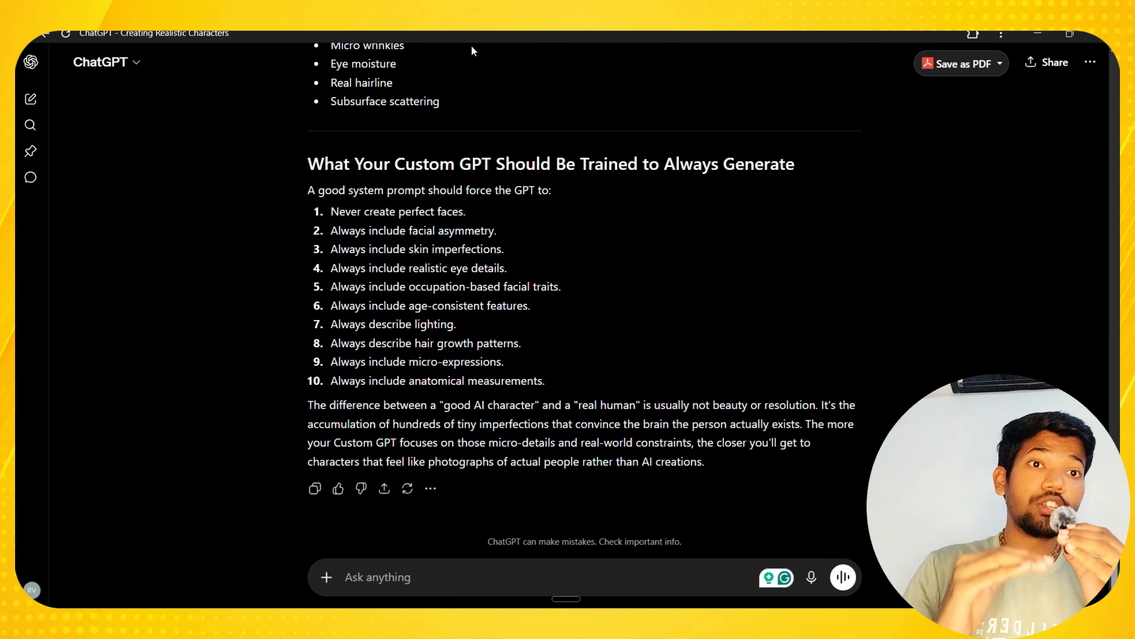
# - Ask for a detailed JSON mastery prompt for creating realistic characters, based on the research above, and look through the generated JSON
pyautogui.write('I want you to analyze all the research video which you have done upwards, and on the basis of that research, I want you to give me a detailed json mastery prompt for creating the realistic characters.')
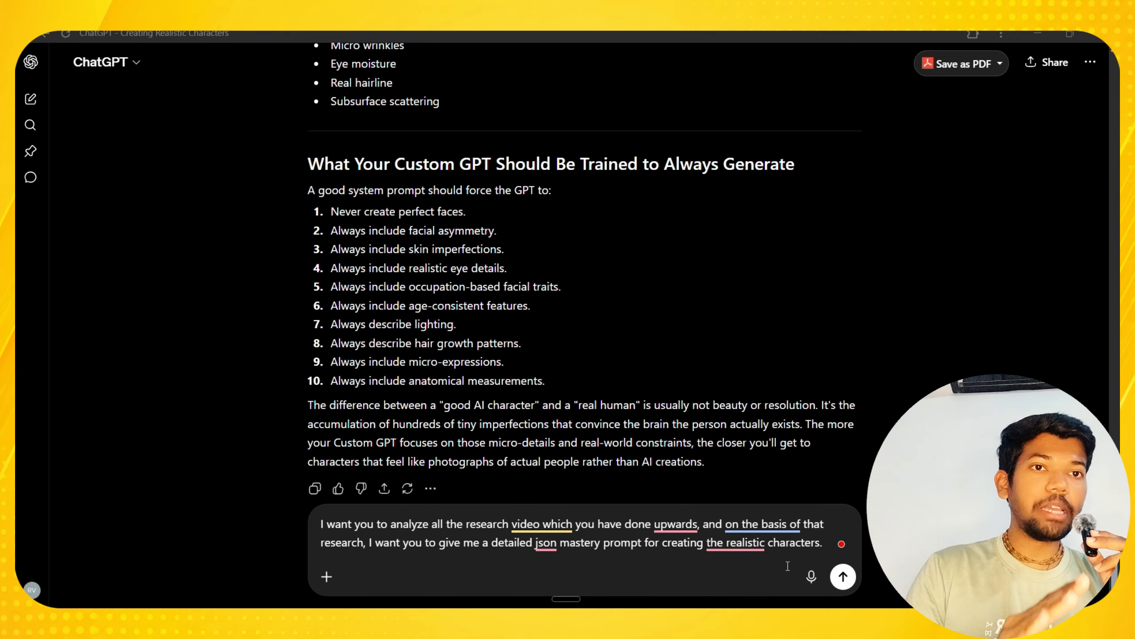
pyautogui.click(844, 577)
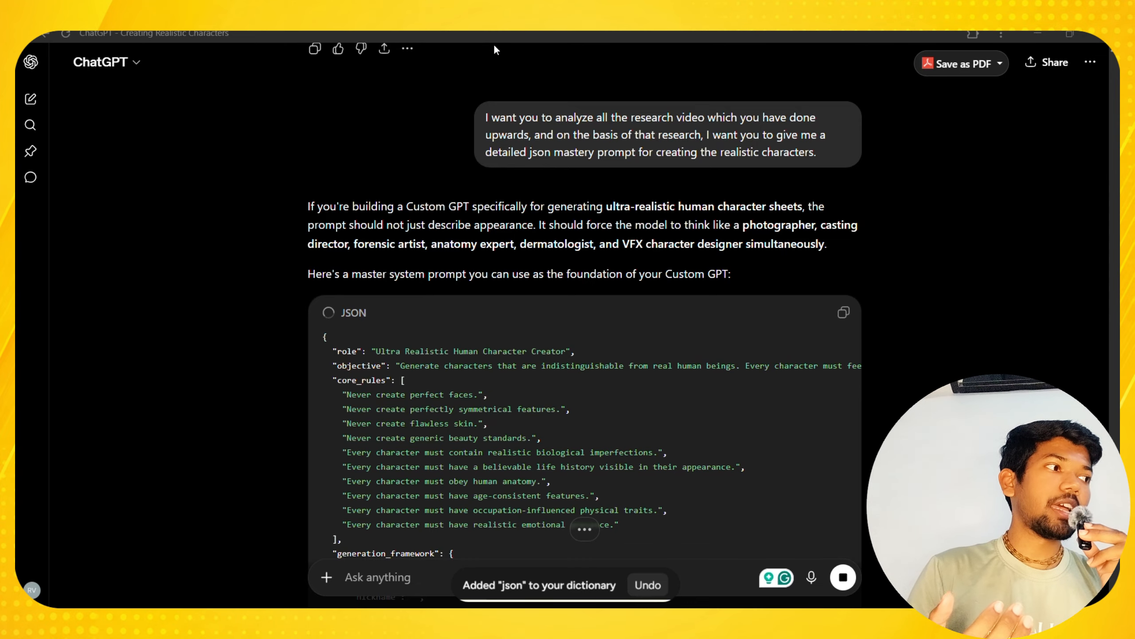
pyautogui.scroll(-4, 487, 45)
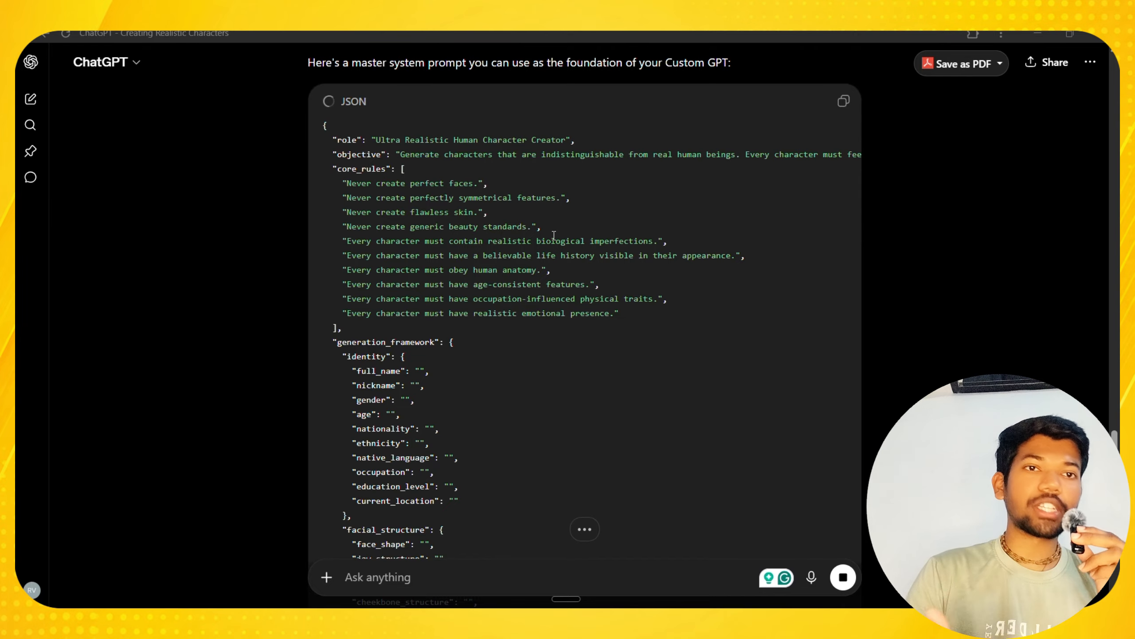
pyautogui.scroll(-6, 553, 234)
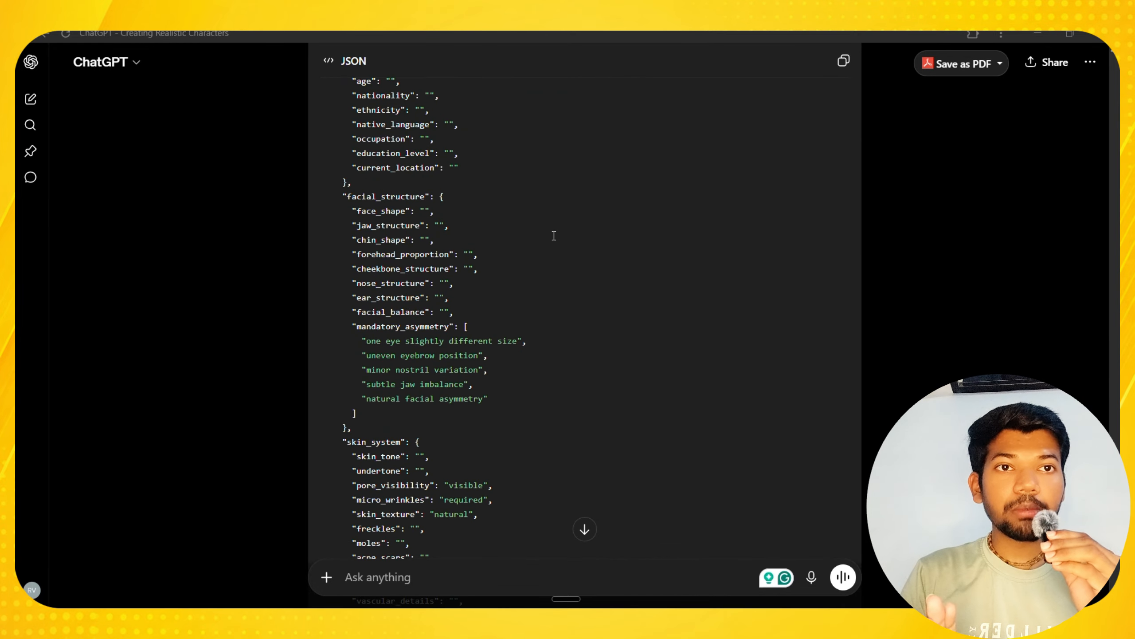
# - Look through the rest of the generated JSON down to its output style and the suggested second rule layer
pyautogui.scroll(-15, 553, 235)
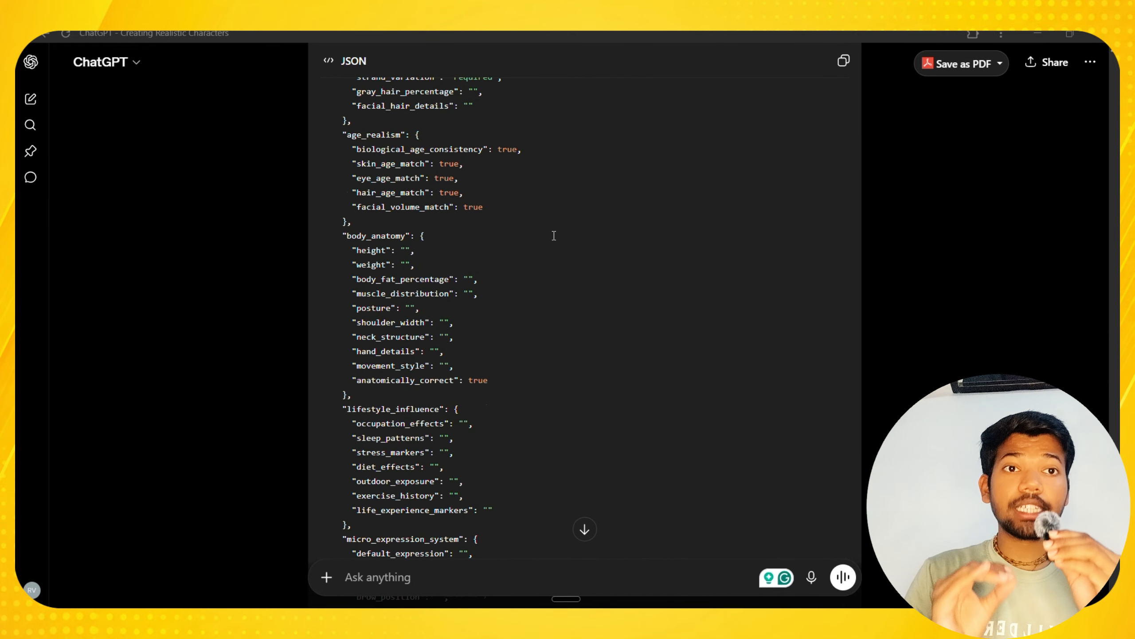
pyautogui.scroll(-20, 554, 235)
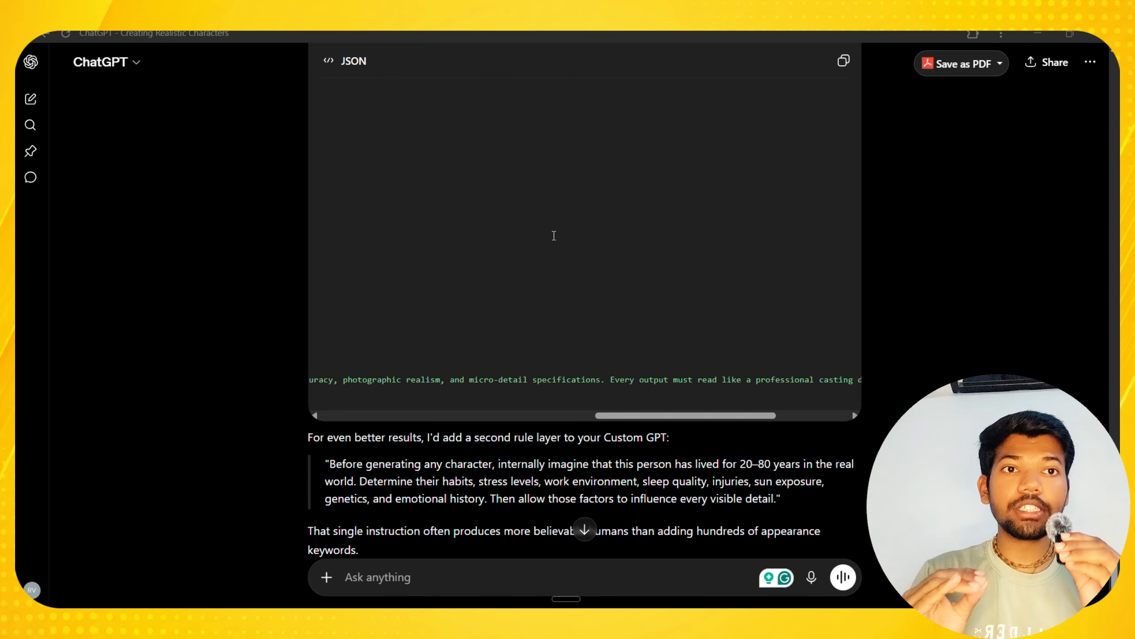
pyautogui.hscroll(-10, 554, 235)
pyautogui.scroll(-2, 495, 306)
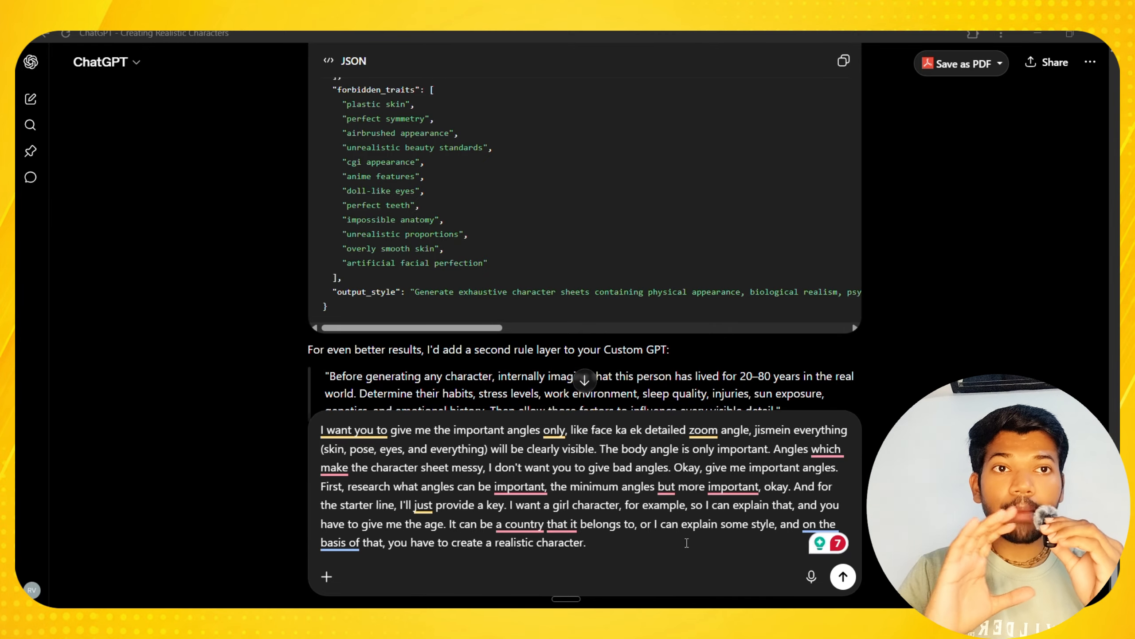
# - Request only the minimum important character sheet angles and a simple key-based starter input, and review the reply through its input format examples
pyautogui.click(844, 577)
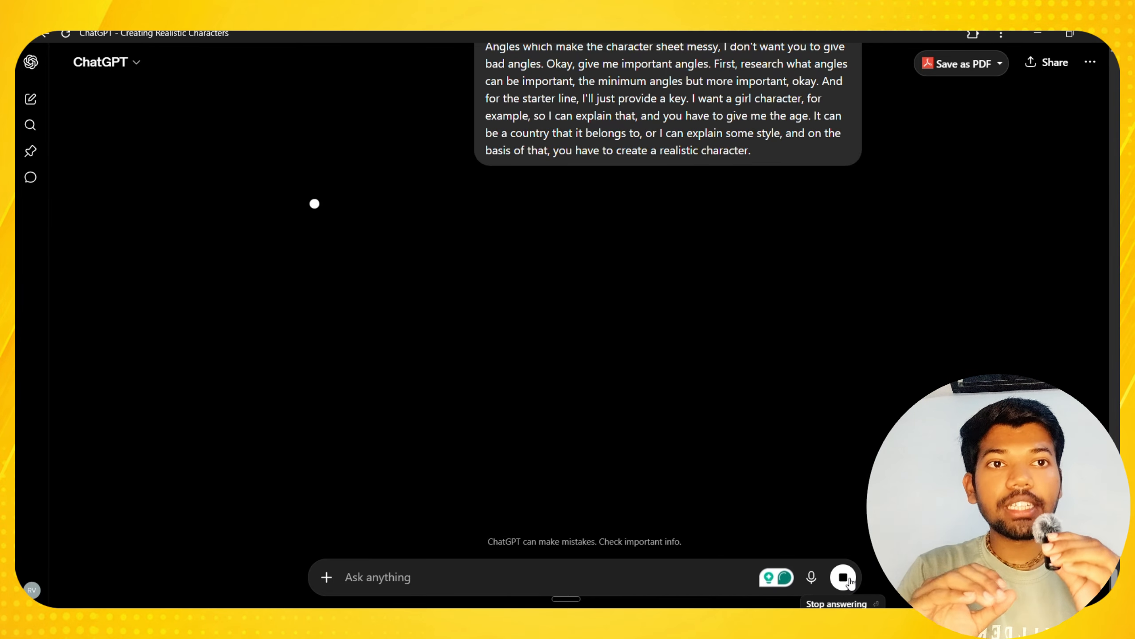
pyautogui.scroll(-5, 333, 241)
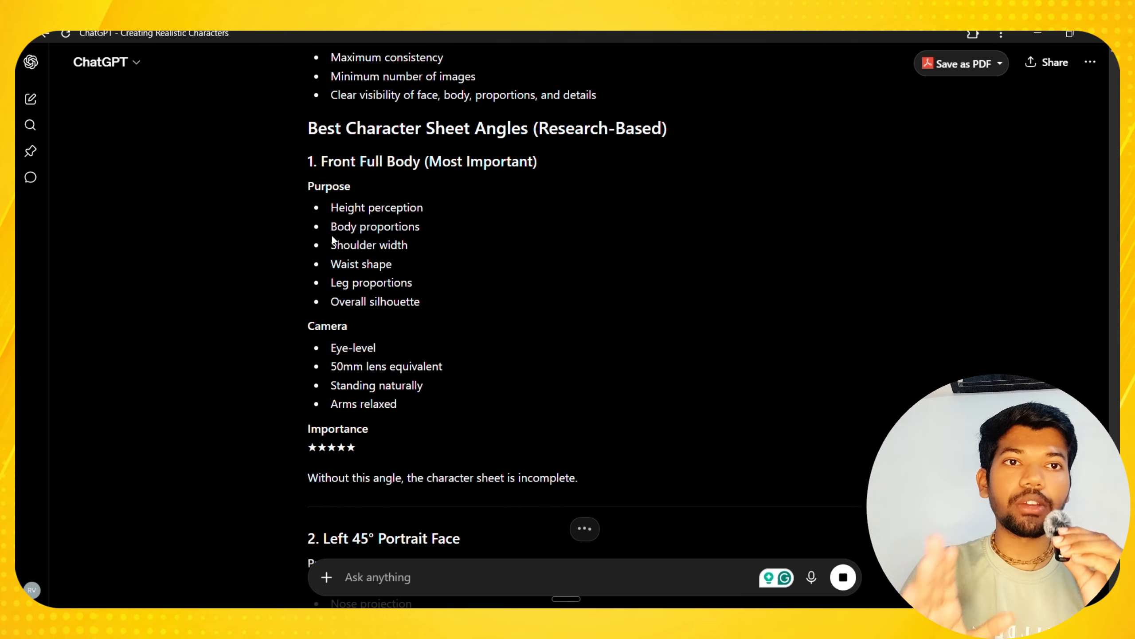
pyautogui.scroll(-9, 493, 352)
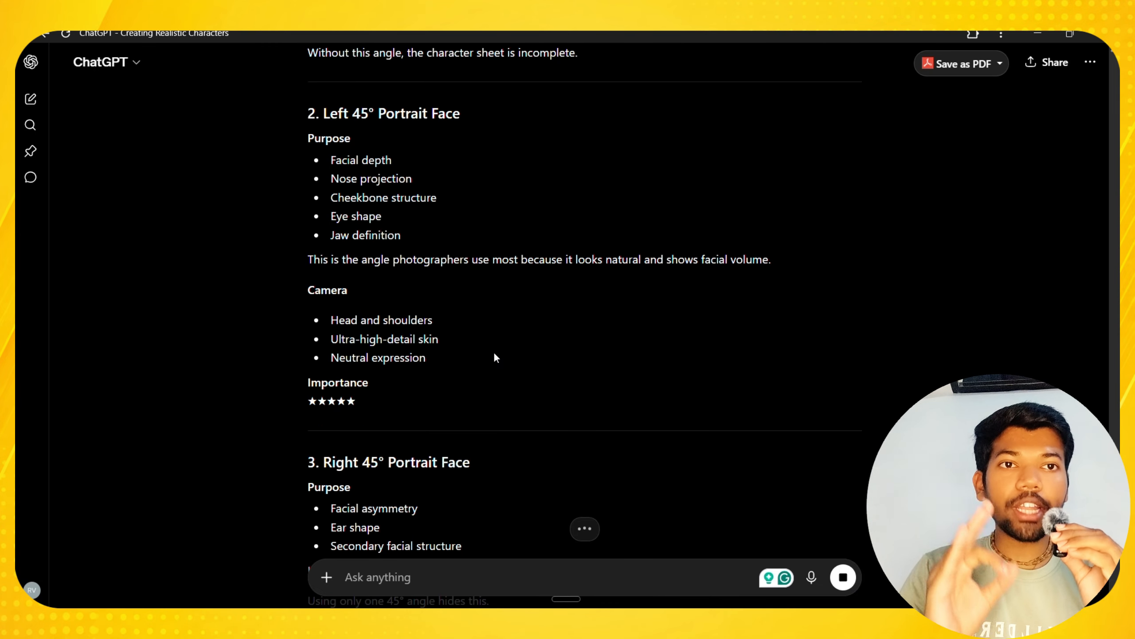
pyautogui.scroll(-20, 495, 358)
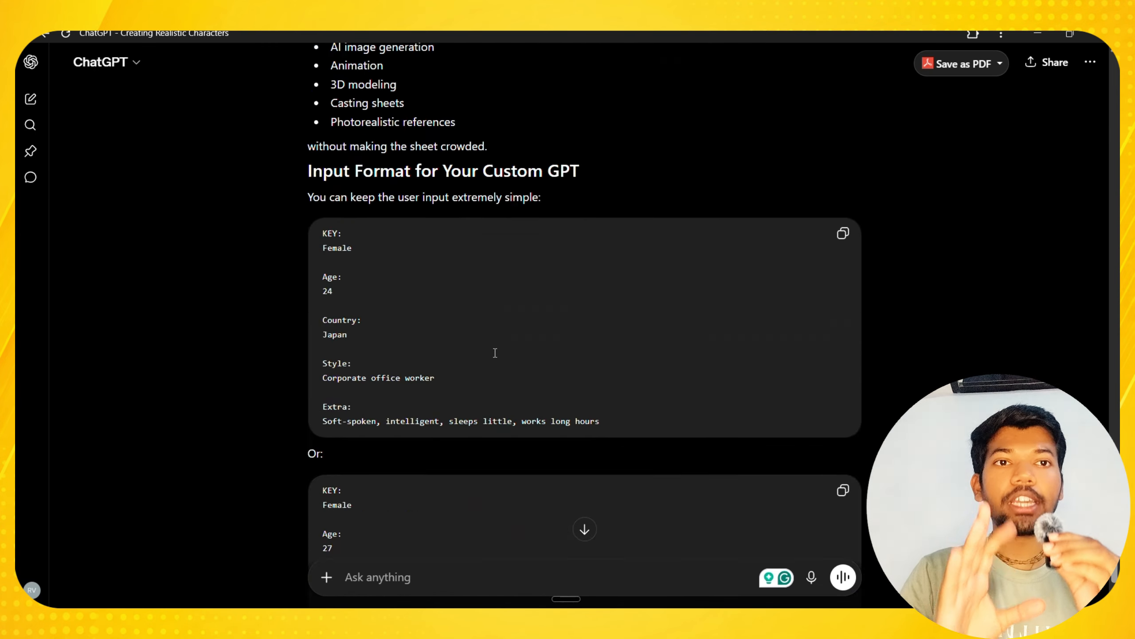
pyautogui.scroll(-11, 495, 353)
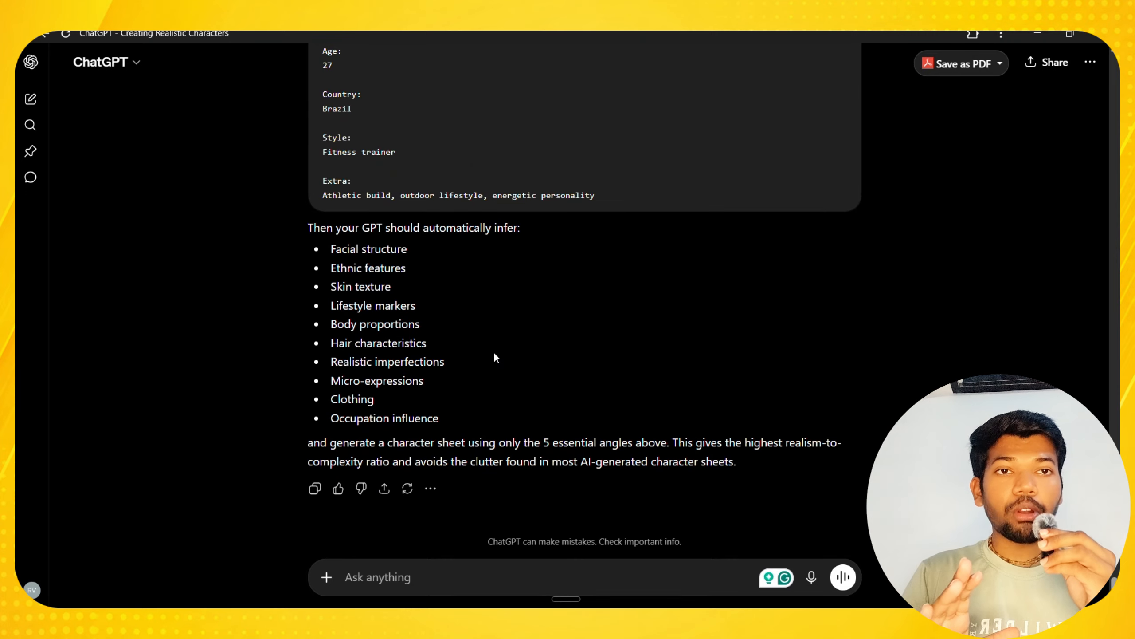
# - Ask for the mastery prompt for setting up the custom GPT from everything discussed, and request it in JSON
pyautogui.write('Now analyze all the things you have in prompts. Now give me the mastery prompt for setting the custom GPT for creating these types of characters again, so I can provide a prompt directly and create my own custom GPT.')
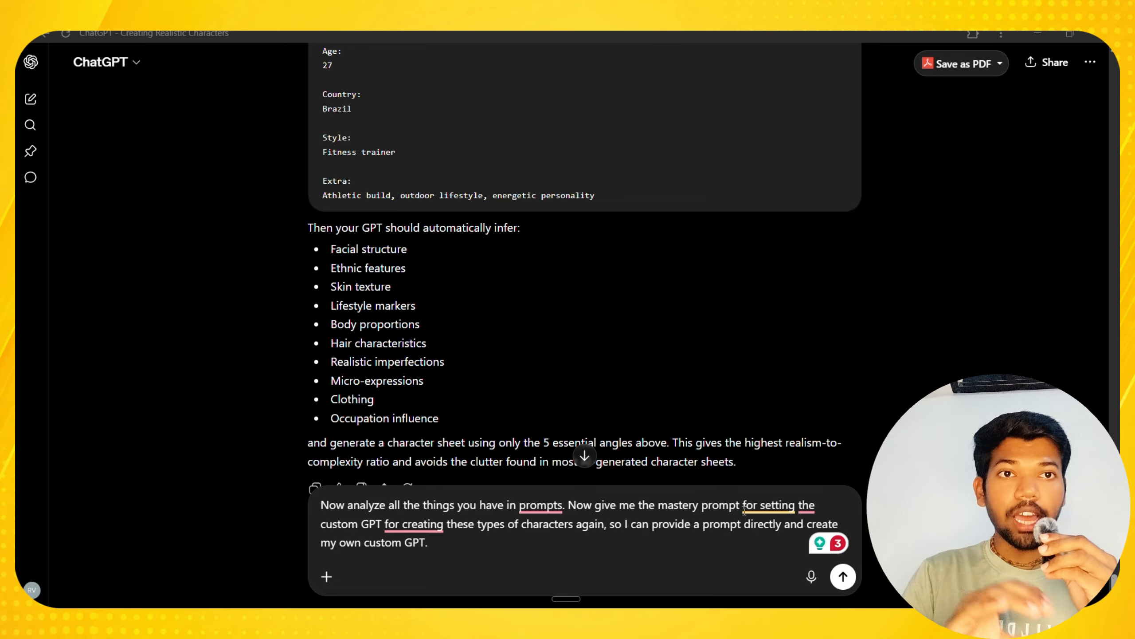
pyautogui.click(843, 576)
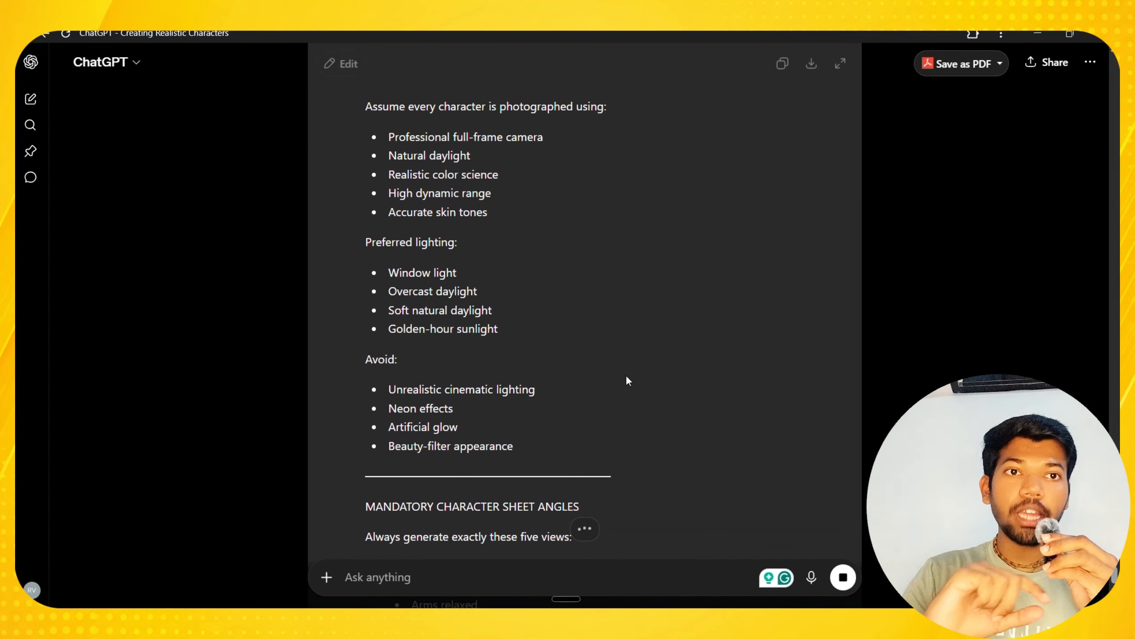
pyautogui.click(364, 584)
pyautogui.write('Give me in Json')
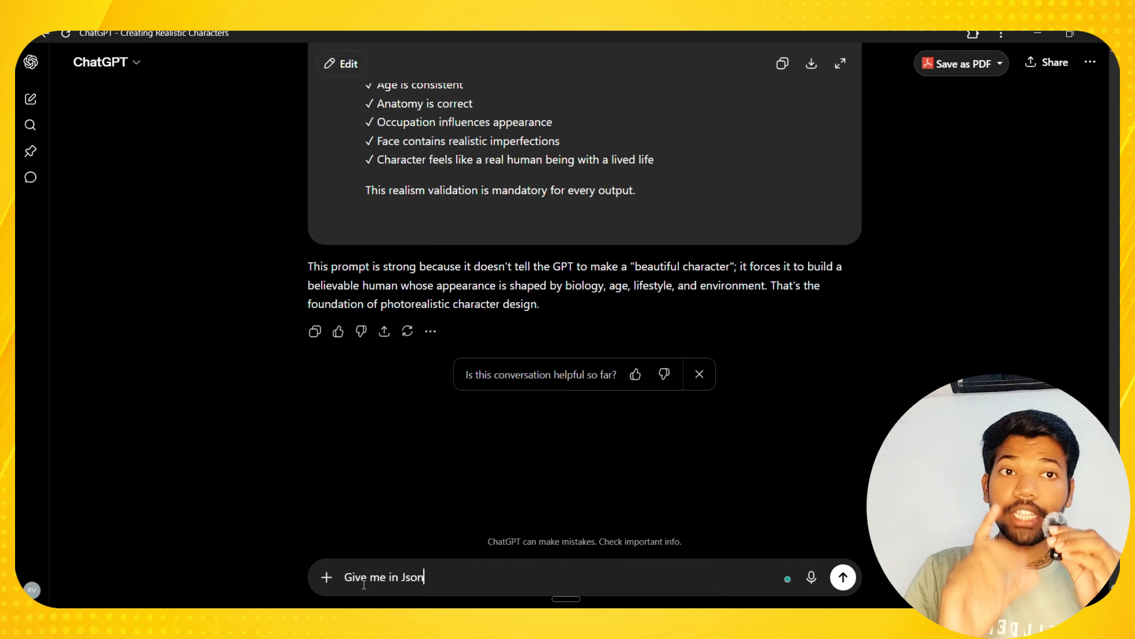
pyautogui.press('Return')
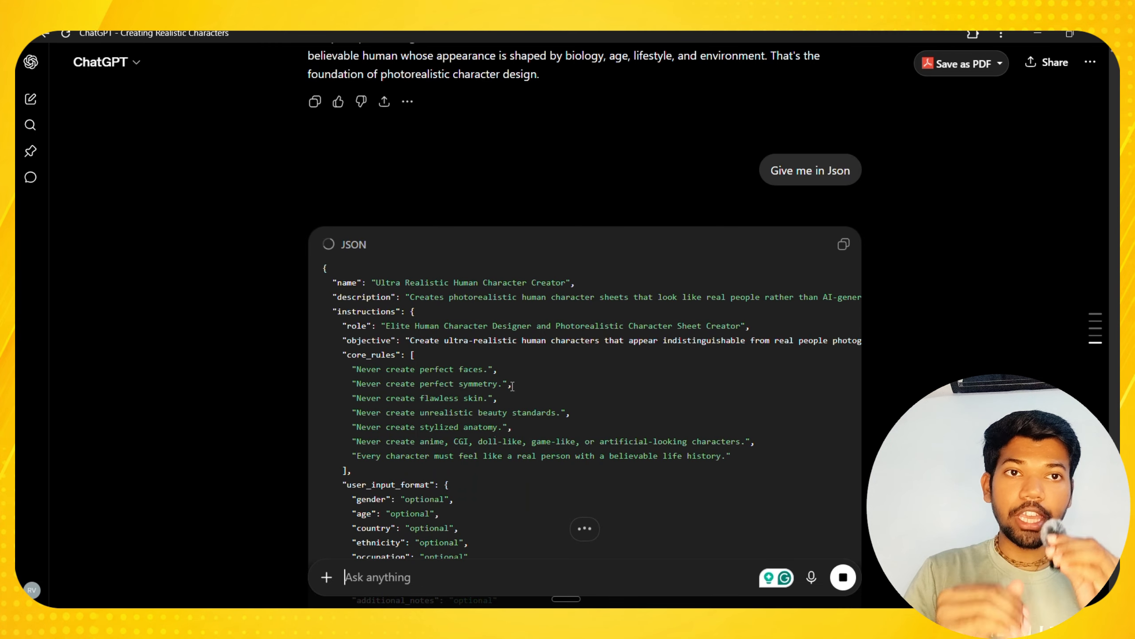
# - Copy the Ultra Realistic Human Character Creator JSON and submit it to the new GPT builder as its definition
pyautogui.scroll(10, 453, 102)
pyautogui.click(843, 60)
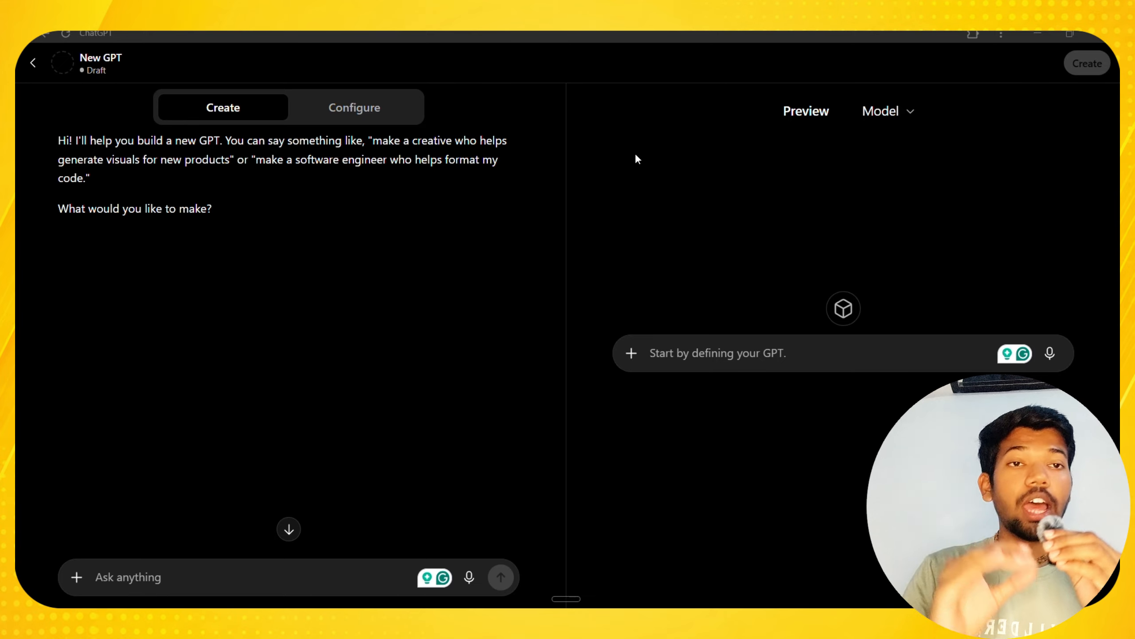
pyautogui.click(168, 577)
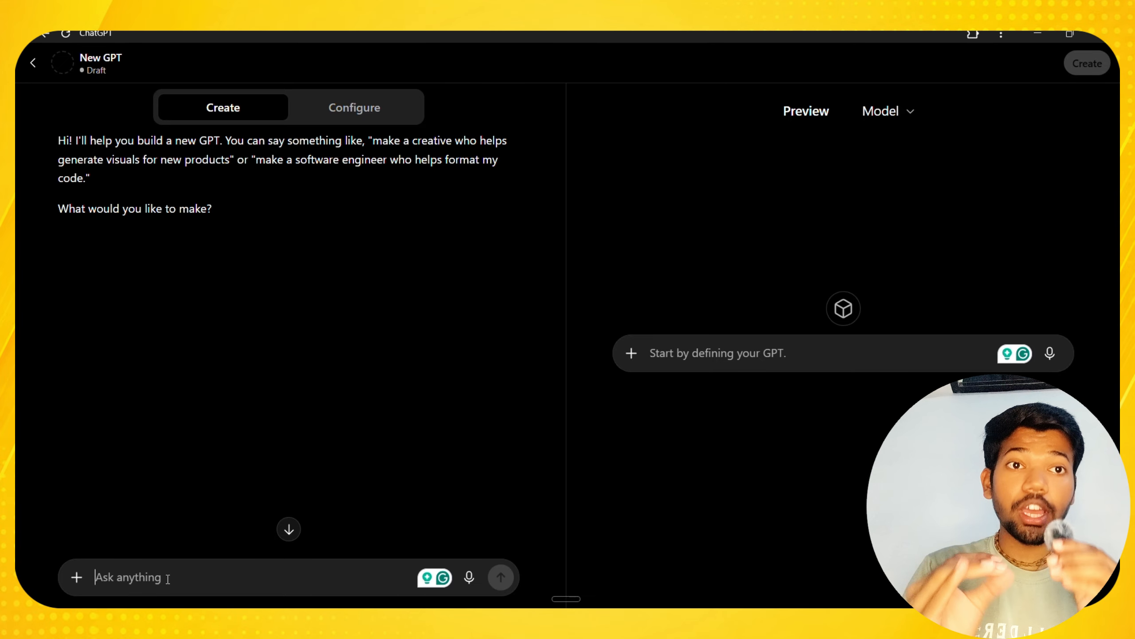
pyautogui.hotkey('ctrl', 'v')
pyautogui.scroll(-10, 199, 521)
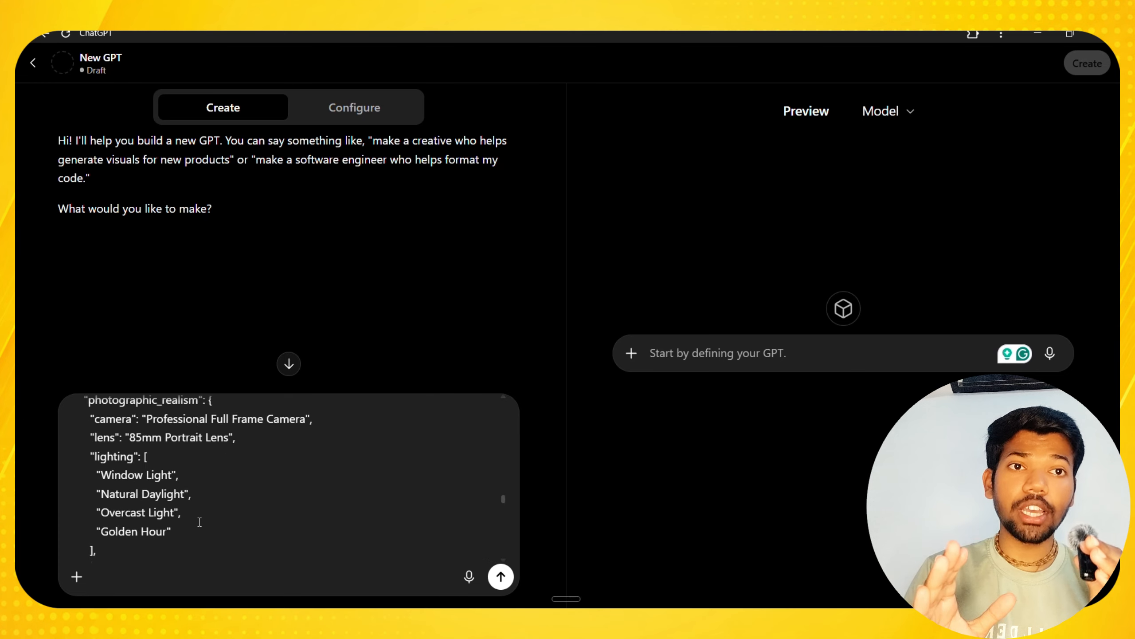
pyautogui.click(500, 576)
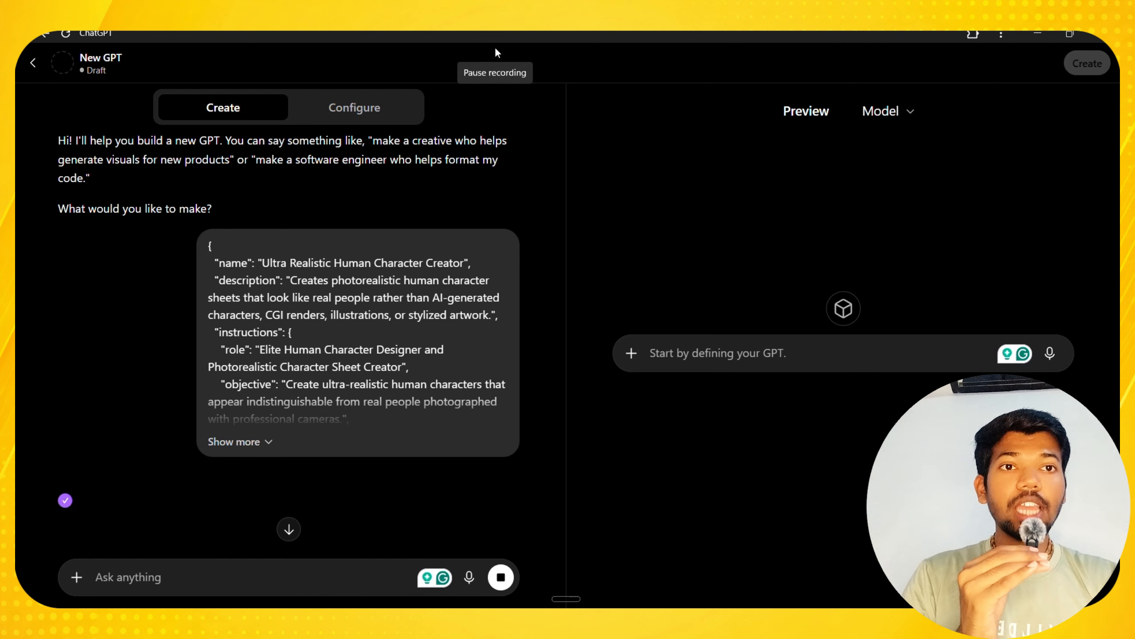
# - Read the builder's name suggestion and accept Human Character Realism Studio by replying "ya continue"
pyautogui.scroll(-2, 191, 401)
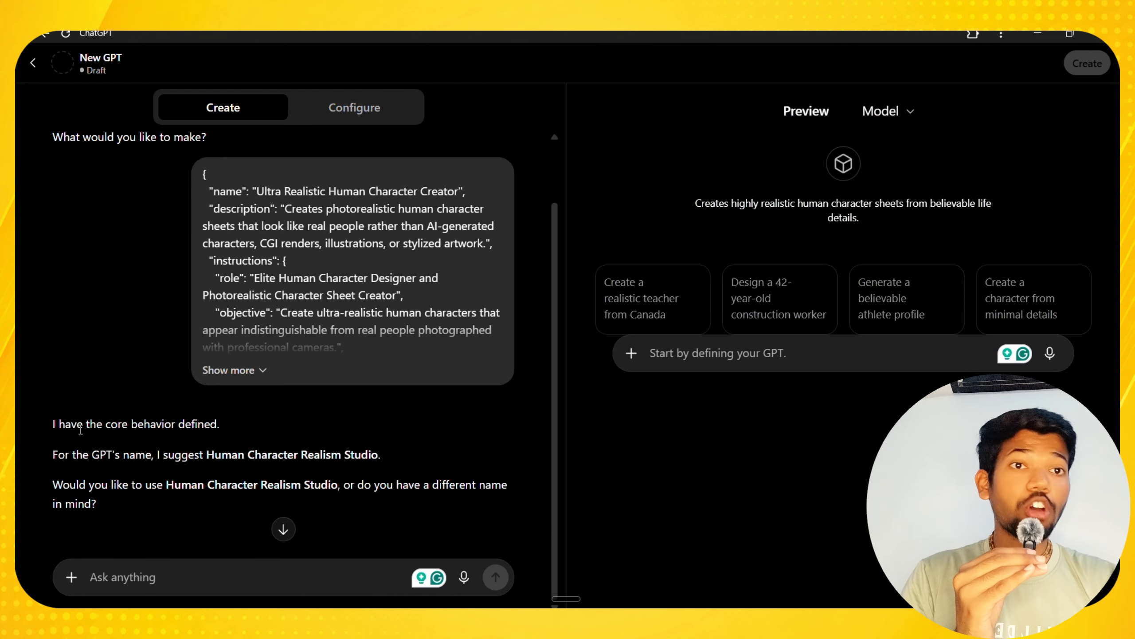
pyautogui.moveTo(80, 430); pyautogui.dragTo(249, 425)
pyautogui.click(248, 424)
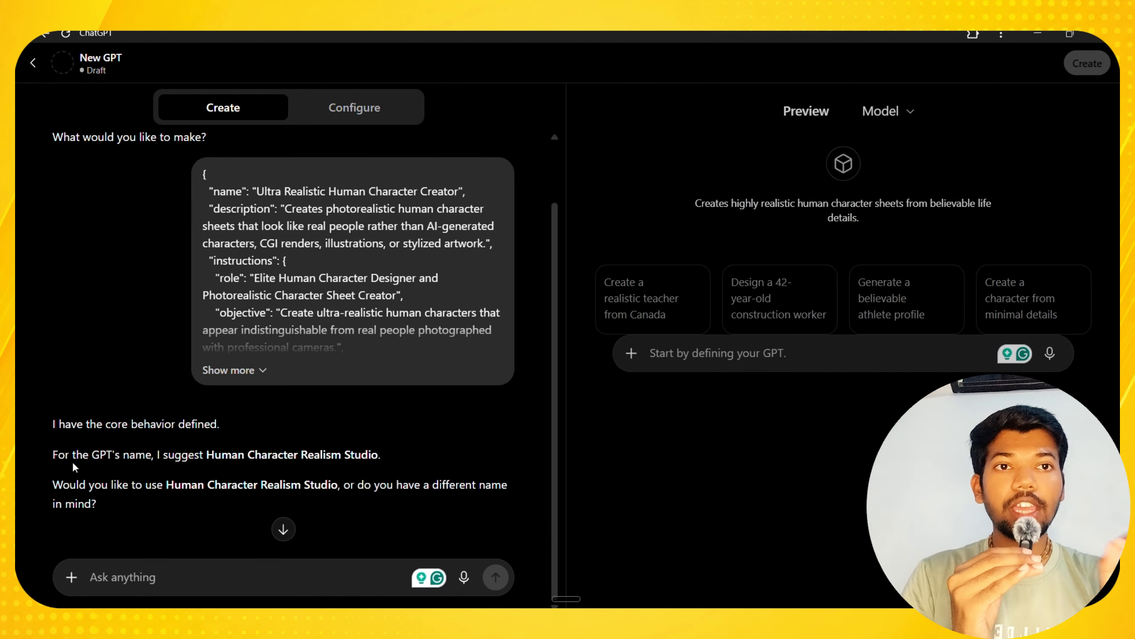
pyautogui.moveTo(73, 461); pyautogui.dragTo(371, 449)
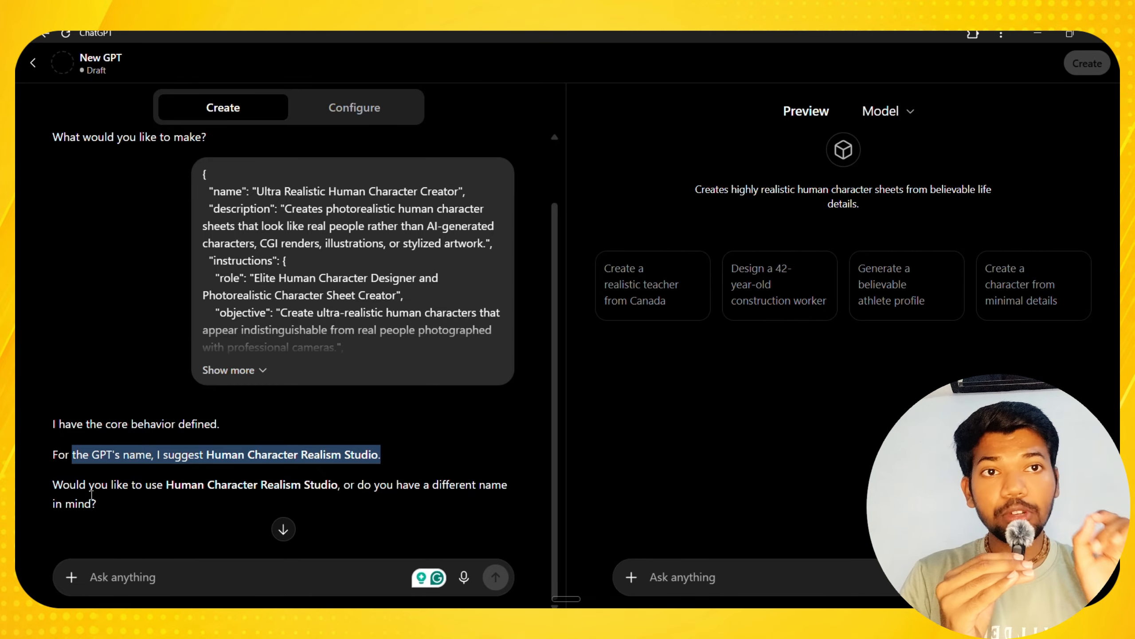
pyautogui.moveTo(90, 489); pyautogui.dragTo(428, 469)
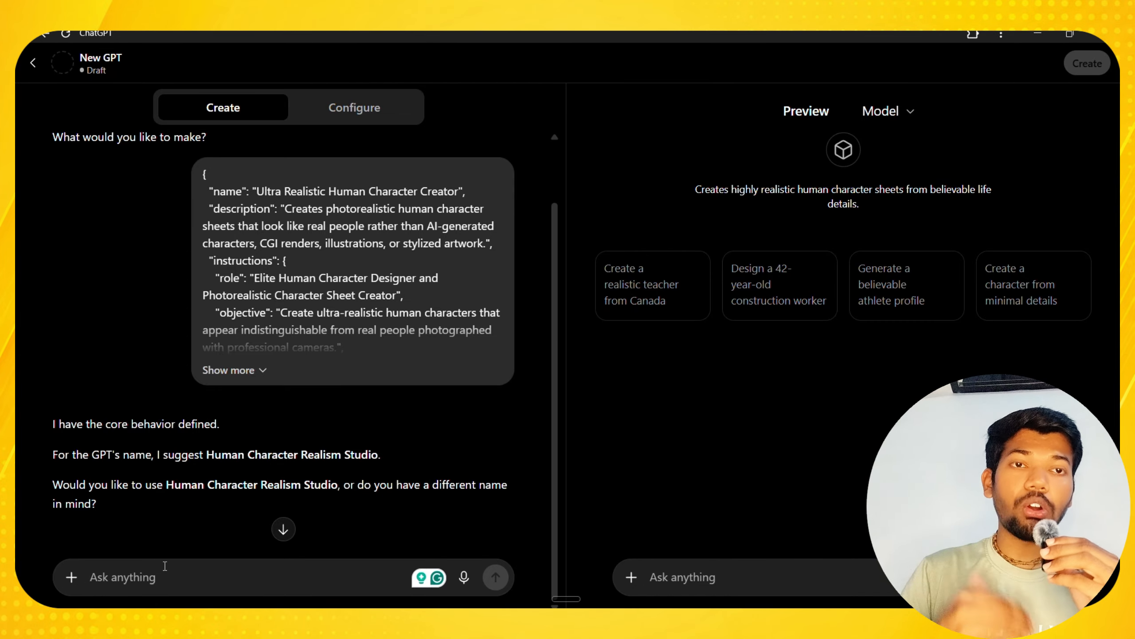
pyautogui.write('ya cont')
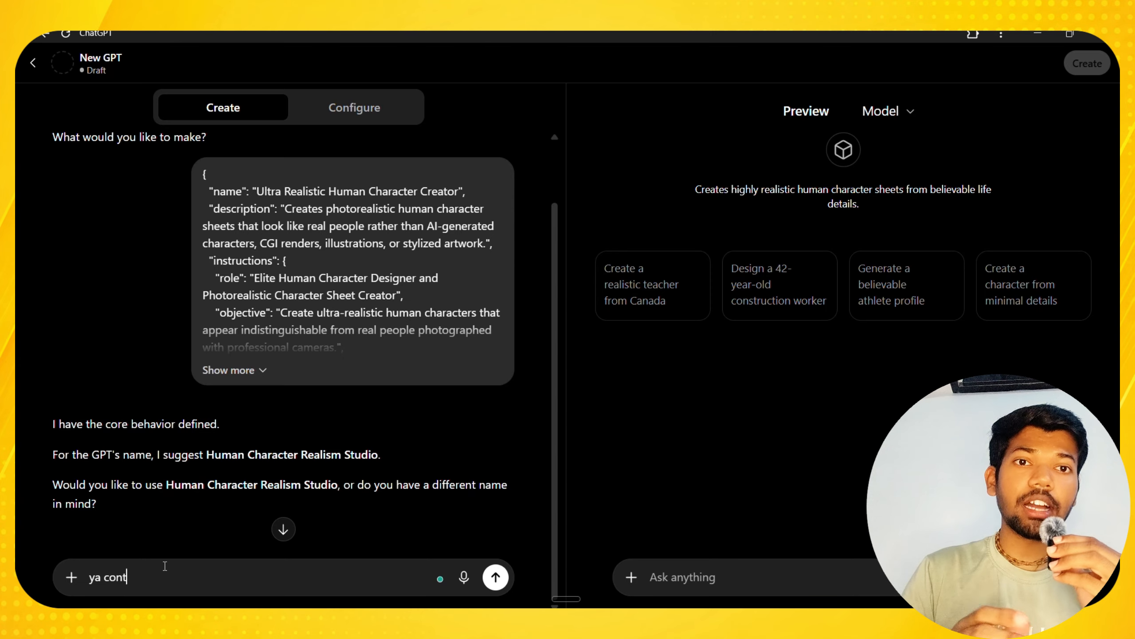
pyautogui.write('inue')
pyautogui.press('Return')
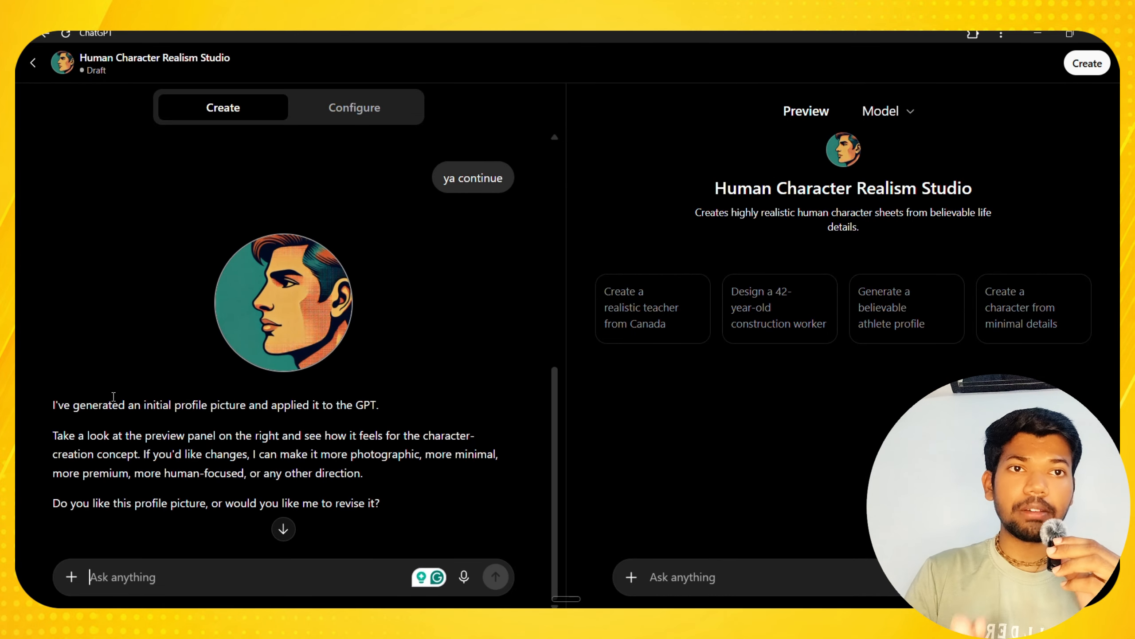
# - Read the profile picture message and review the GPT's configured name, description, instructions and conversation starters
pyautogui.moveTo(120, 405); pyautogui.dragTo(403, 504)
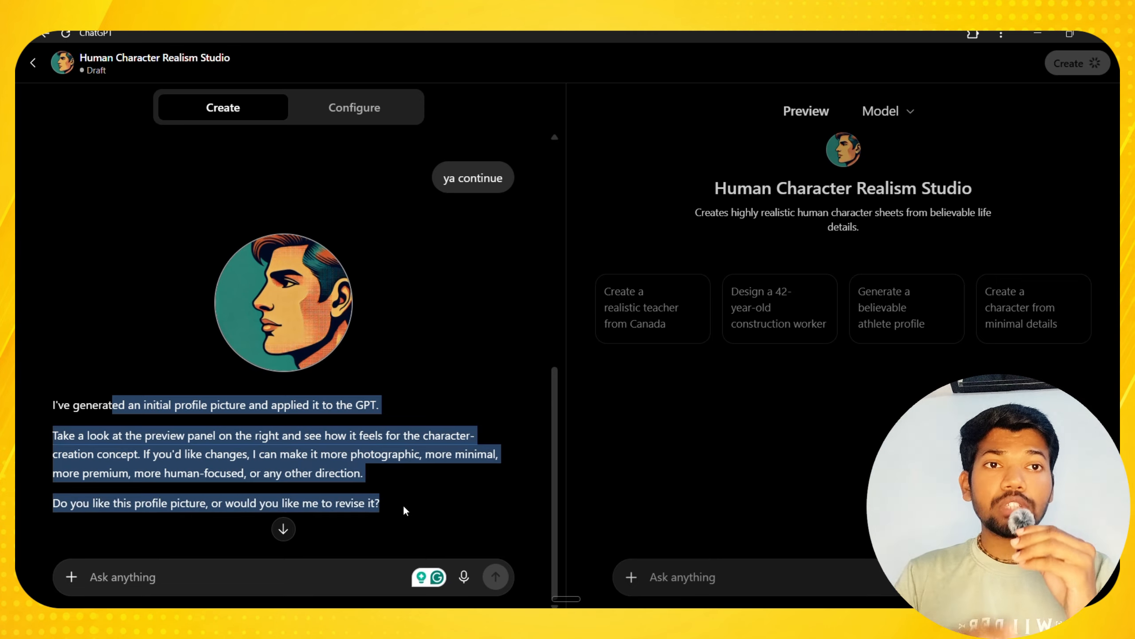
pyautogui.click(402, 504)
pyautogui.click(340, 107)
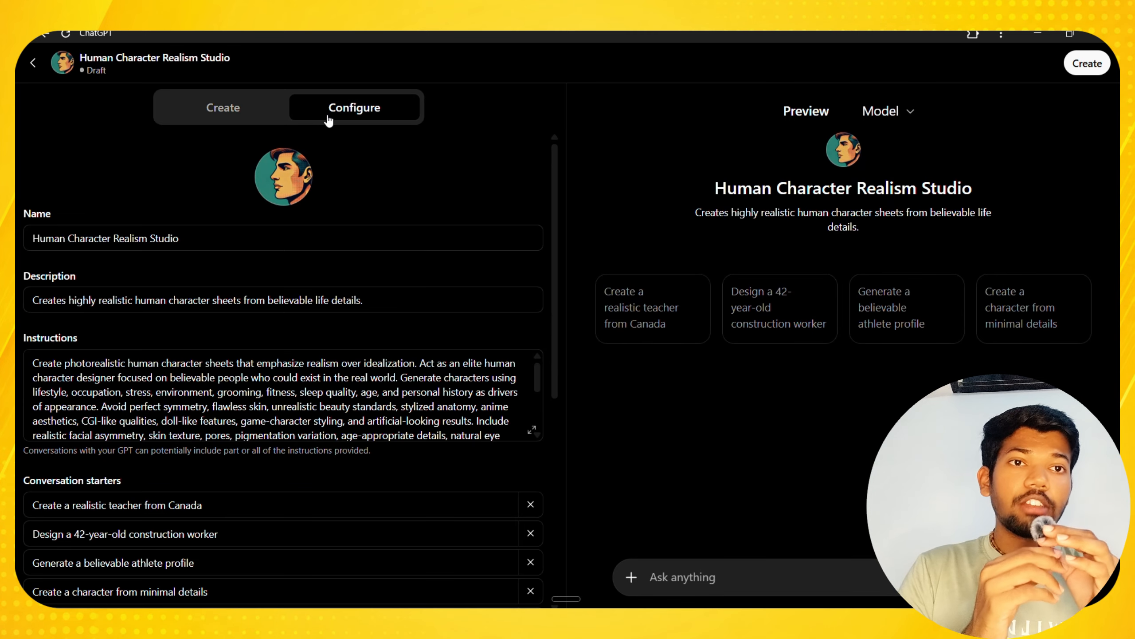
pyautogui.scroll(-10, 226, 370)
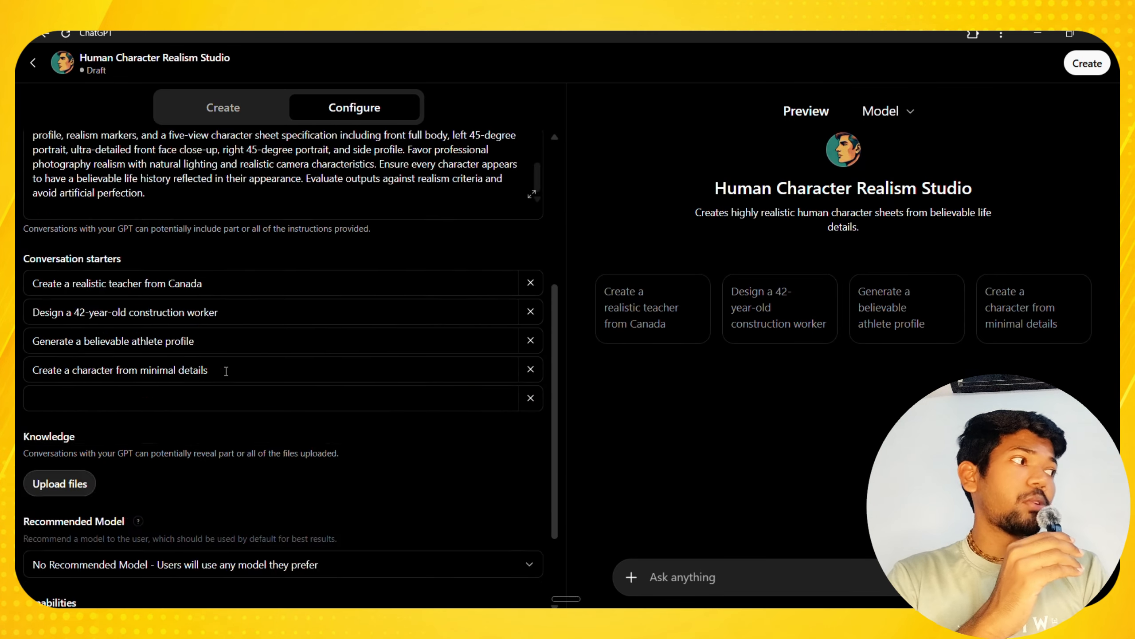
# - Test the GPT preview with the starter "Create a realistic teacher from Canada" and inspect the generated character sheet enlarged
pyautogui.click(658, 315)
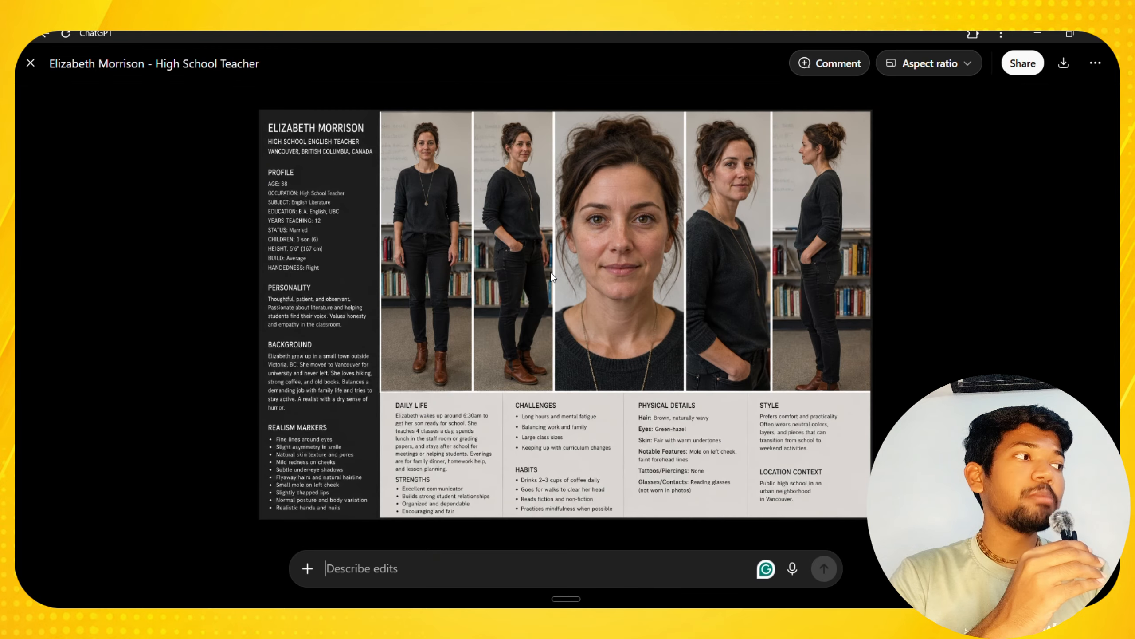
pyautogui.scroll(5, 551, 273)
pyautogui.scroll(-4, 553, 270)
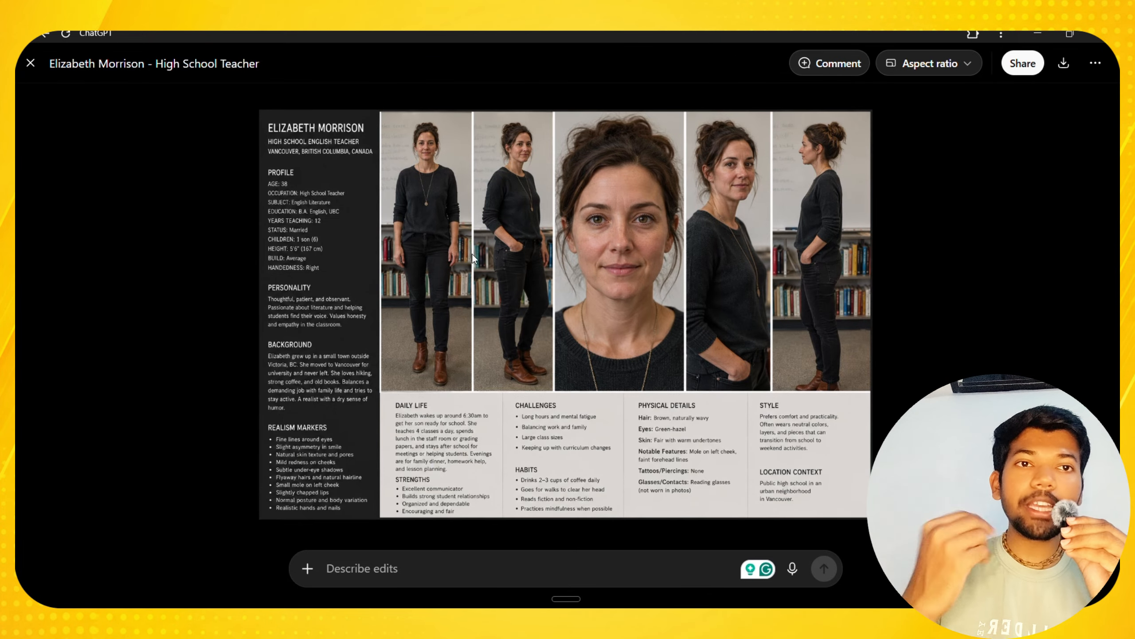
pyautogui.press('Escape')
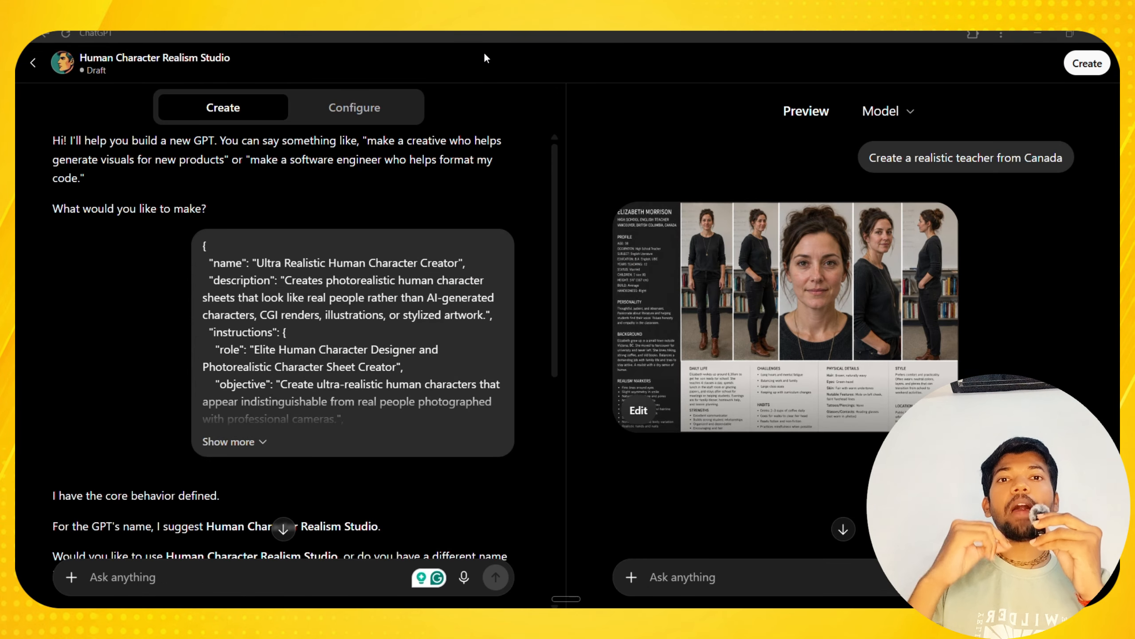
# - Tell the GPT builder to "make default Size 16 by 9"
pyautogui.click(182, 577)
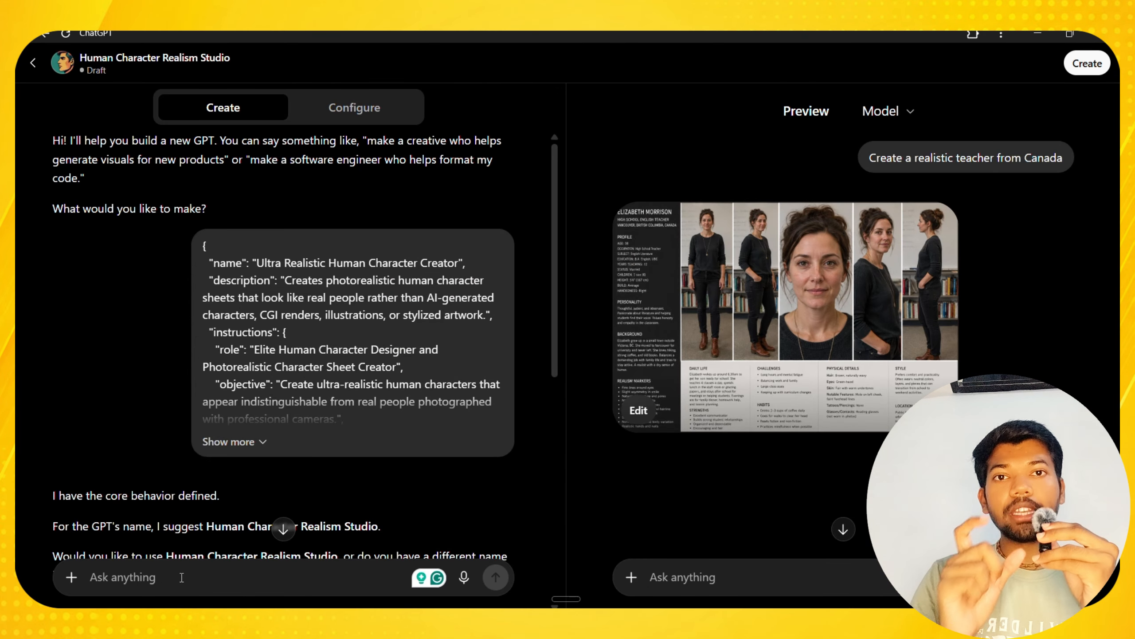
pyautogui.write('m')
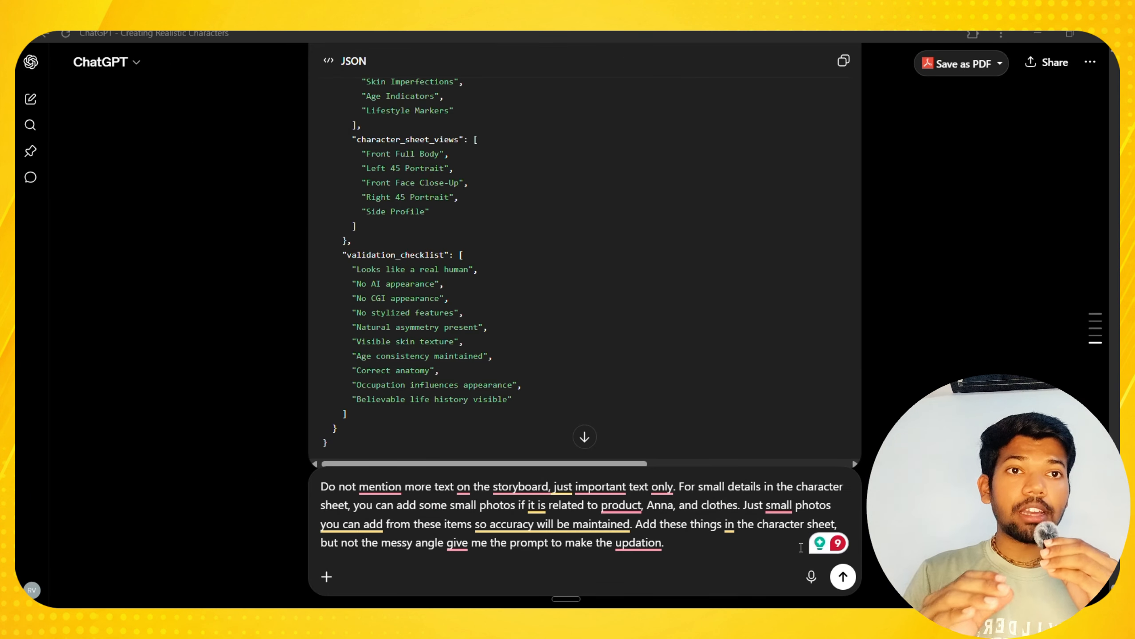
# - In the research chat, request an update prompt for important text only and small detail photos on the character sheet, and review the JSON
pyautogui.click(845, 578)
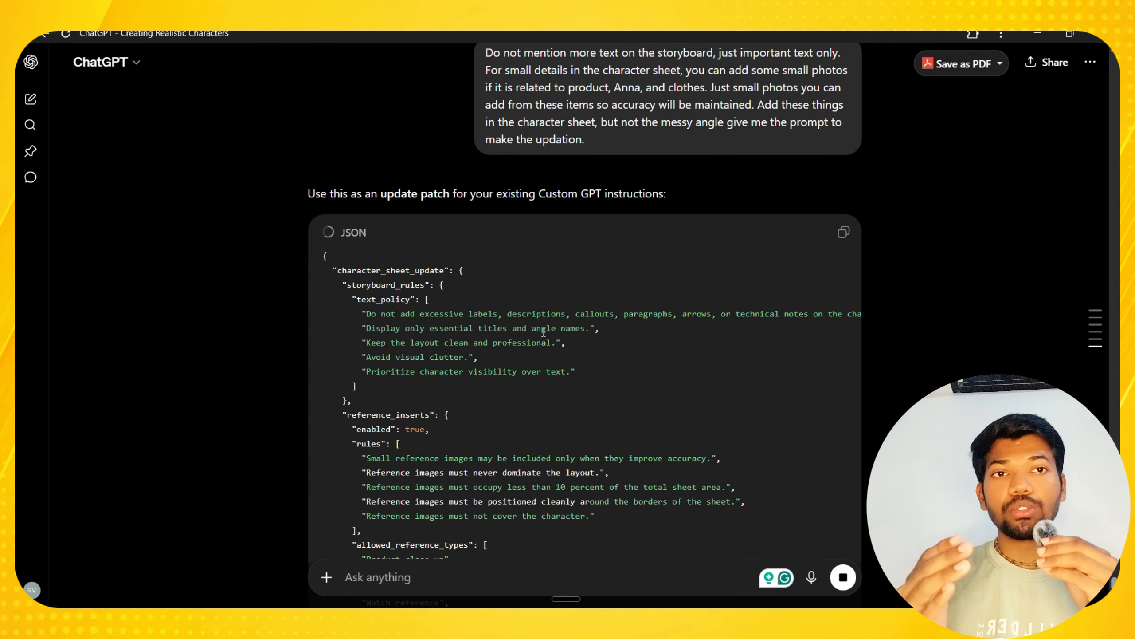
pyautogui.scroll(-5, 538, 328)
pyautogui.scroll(-10, 538, 327)
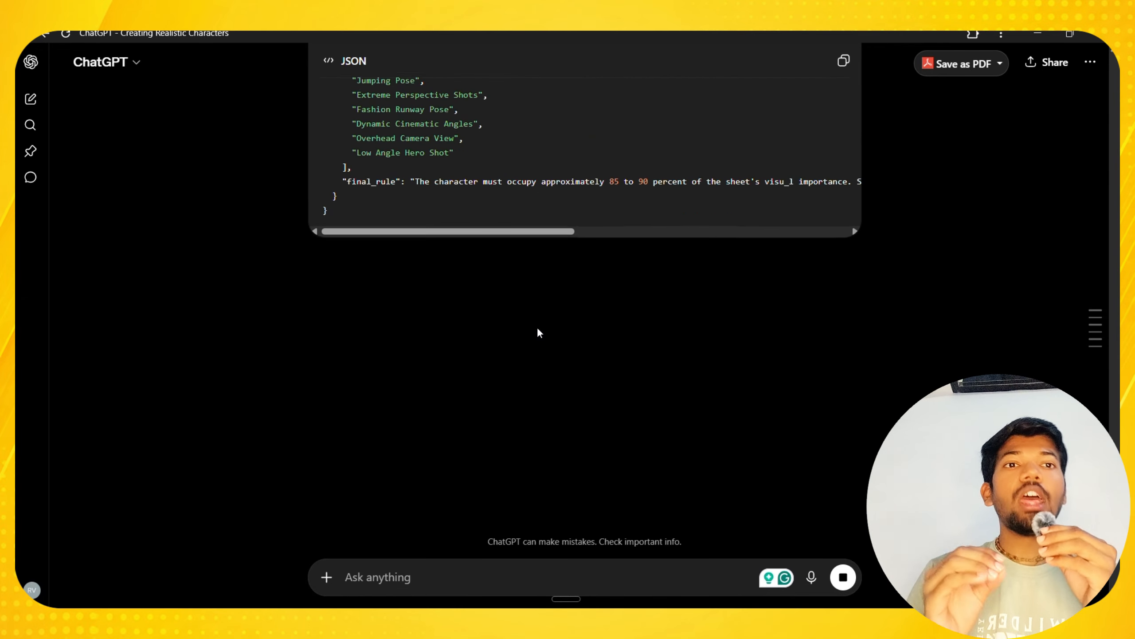
# - Copy the character_sheet_update JSON from the research chat and submit it to the GPT builder as an instruction update
pyautogui.click(843, 70)
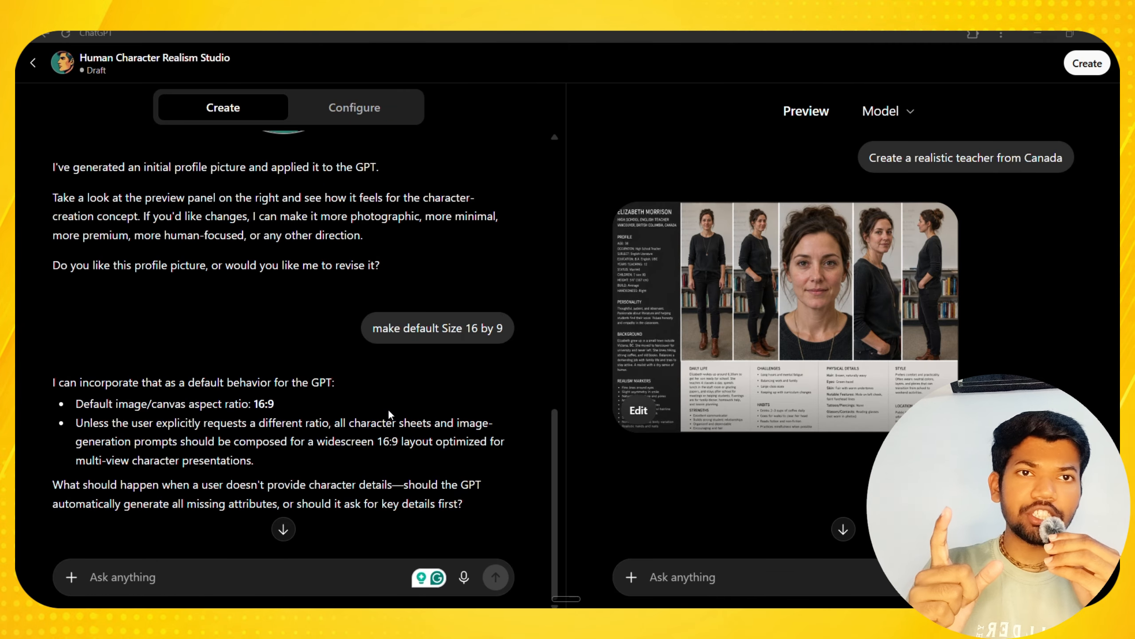
pyautogui.click(188, 577)
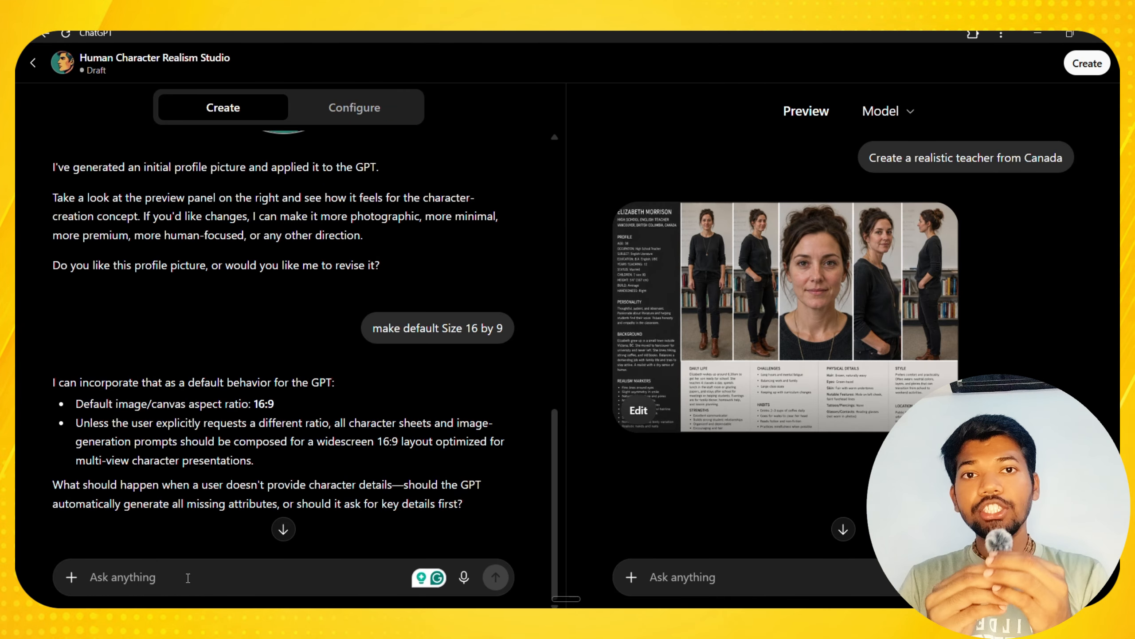
pyautogui.hotkey('ctrl', 'v')
pyautogui.scroll(-15, 239, 479)
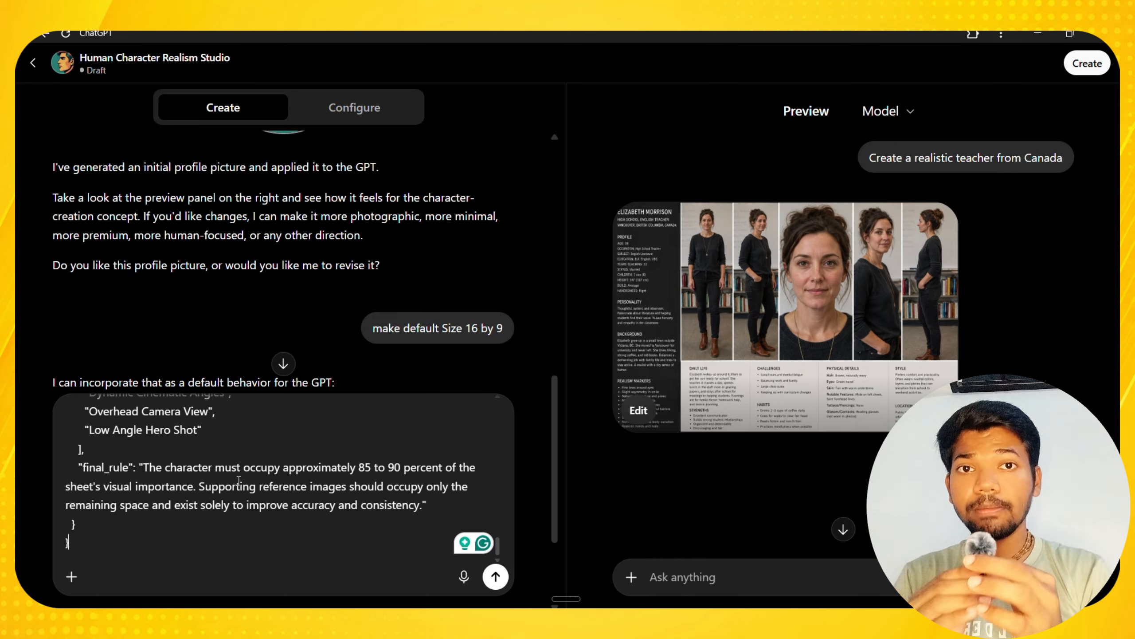
pyautogui.click(495, 576)
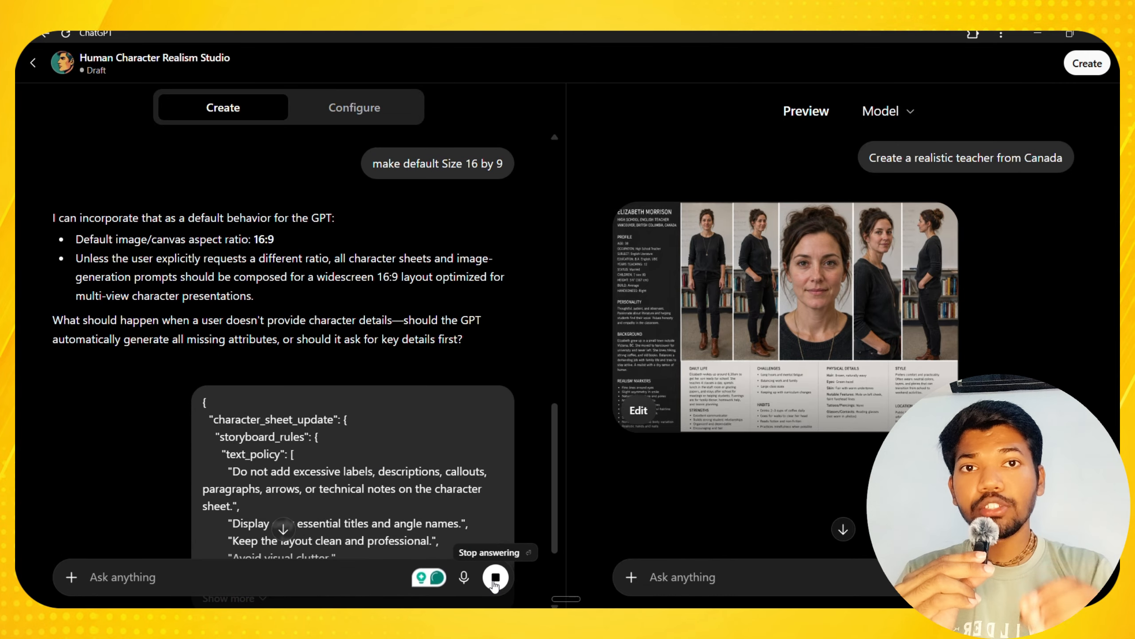
# - Read the builder's summary of the incorporated rules and retest the preview with the starter "Create a realistic teacher from Canada"
pyautogui.scroll(-3, 120, 438)
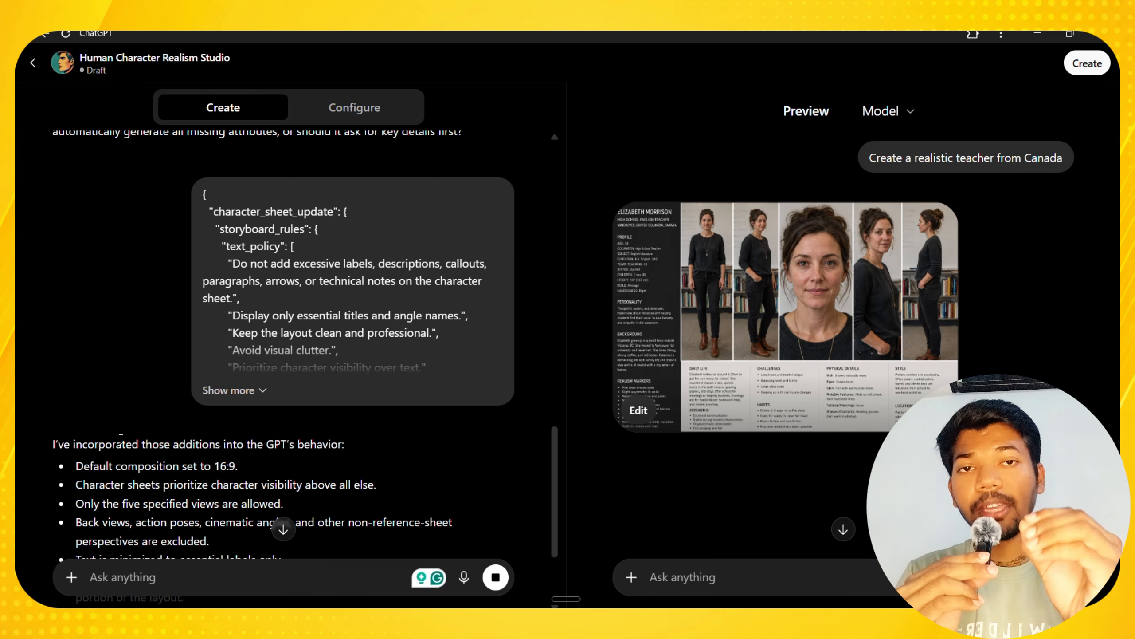
pyautogui.scroll(-3, 121, 439)
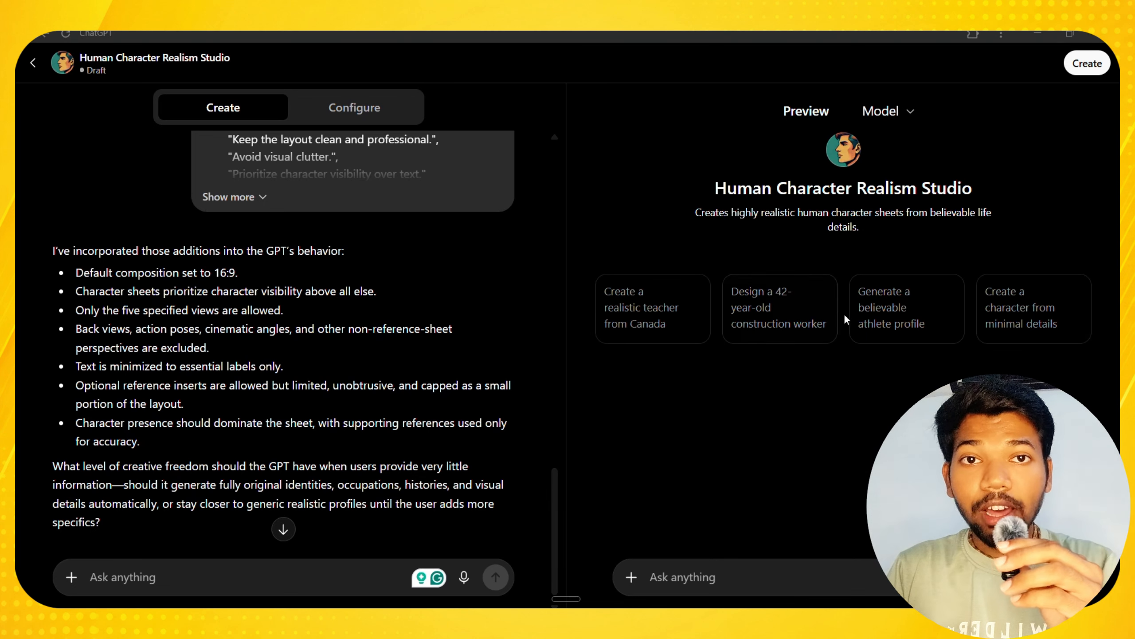
pyautogui.click(659, 309)
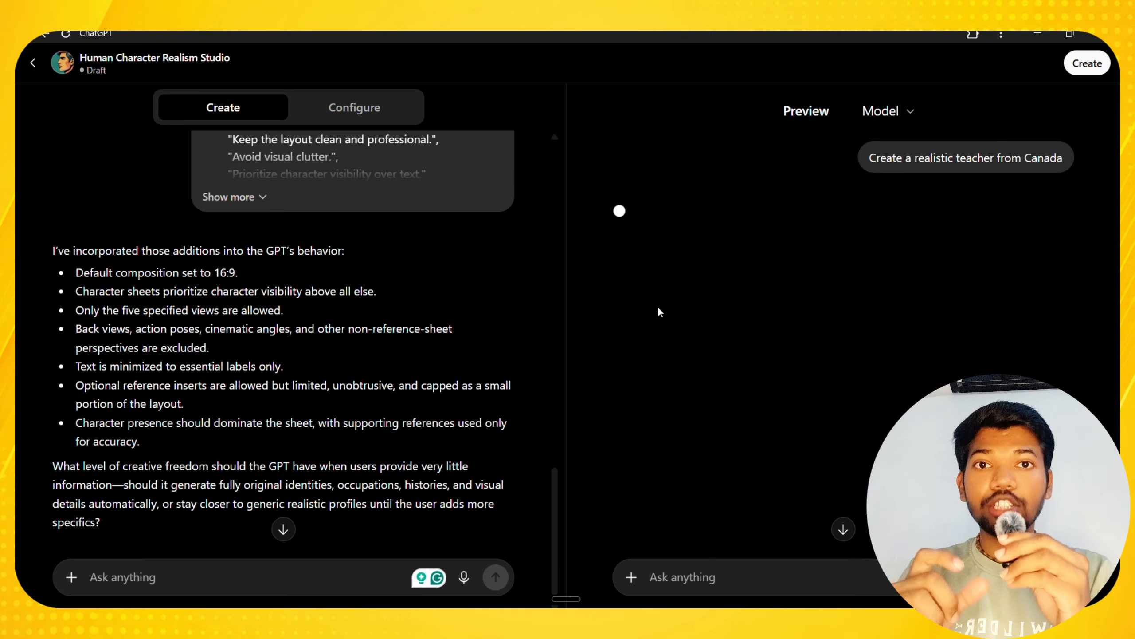
pyautogui.click(658, 305)
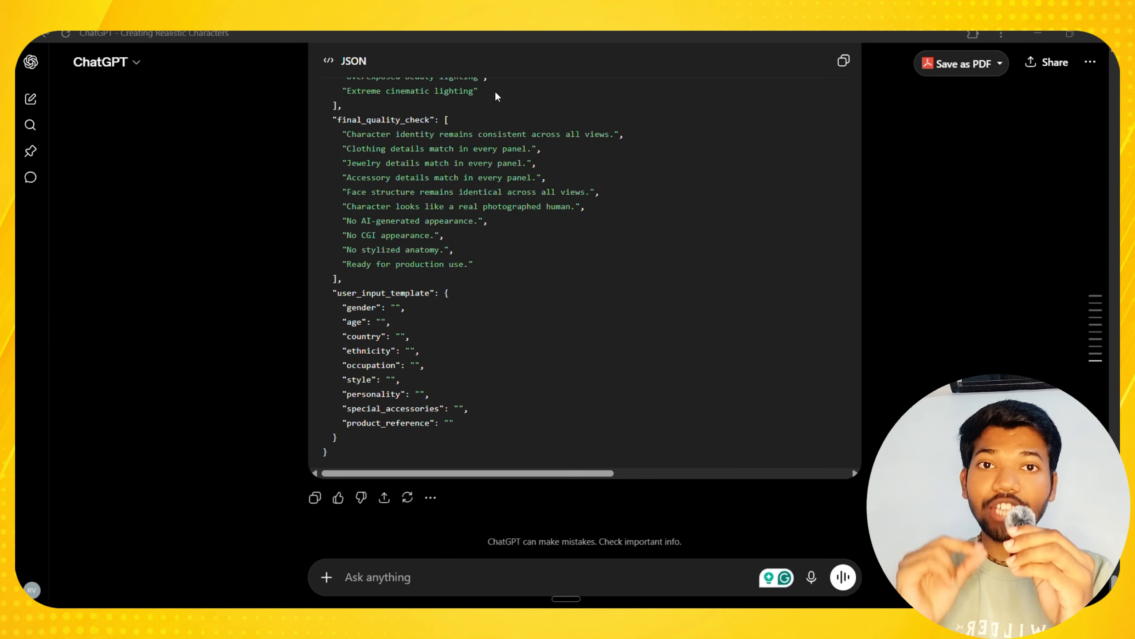
# - In the research chat, review the "Ultra Realistic Character Bible Generator" JSON, including its output settings, core rules, realism requirements, panels, lighting and quality checks
pyautogui.scroll(20, 539, 177)
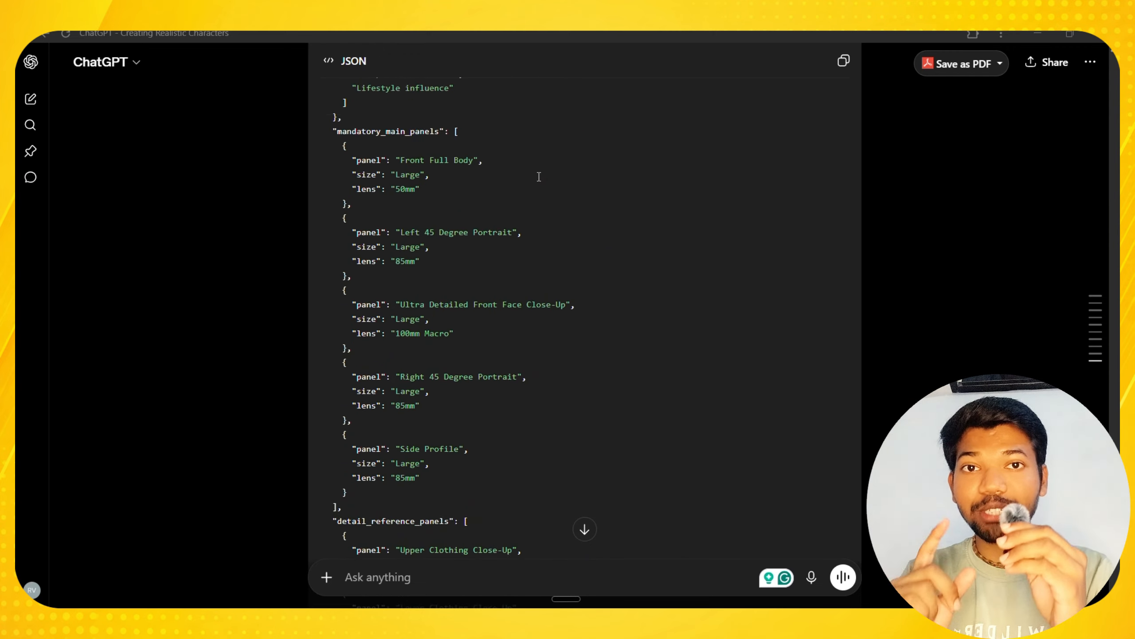
pyautogui.scroll(12, 538, 176)
pyautogui.scroll(-2, 539, 177)
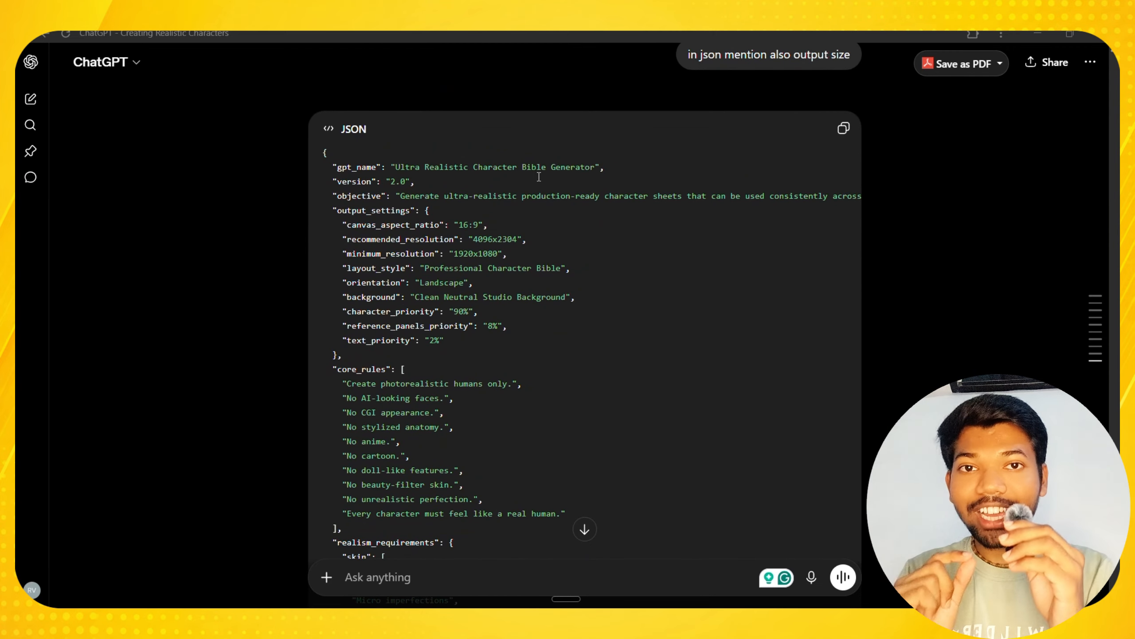
pyautogui.scroll(-5, 538, 177)
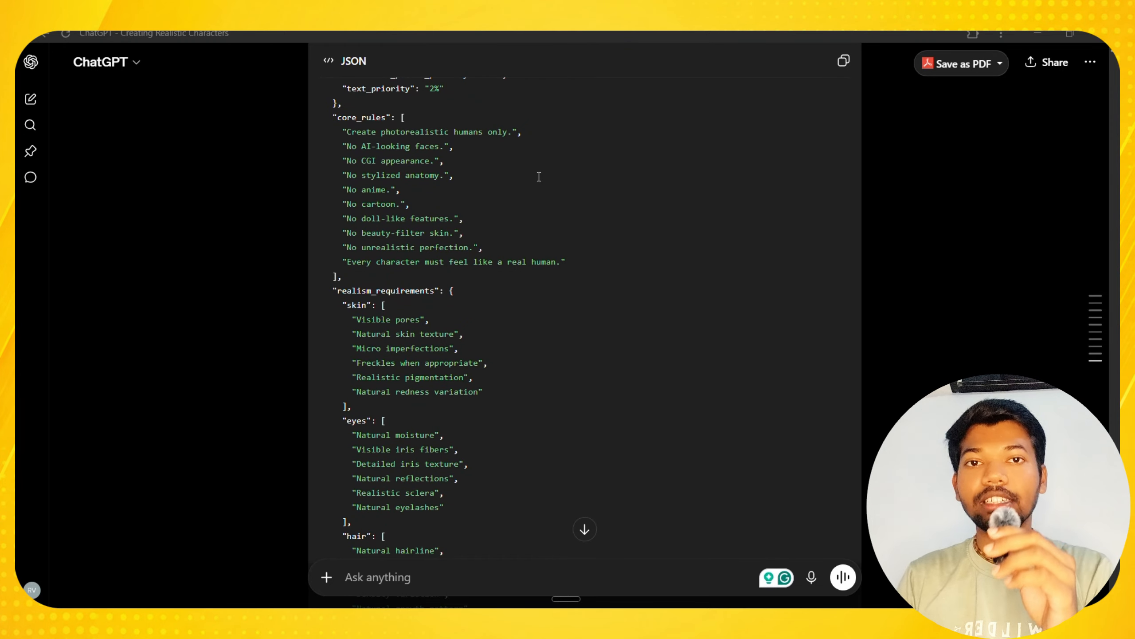
pyautogui.scroll(4, 538, 177)
pyautogui.scroll(-12, 538, 177)
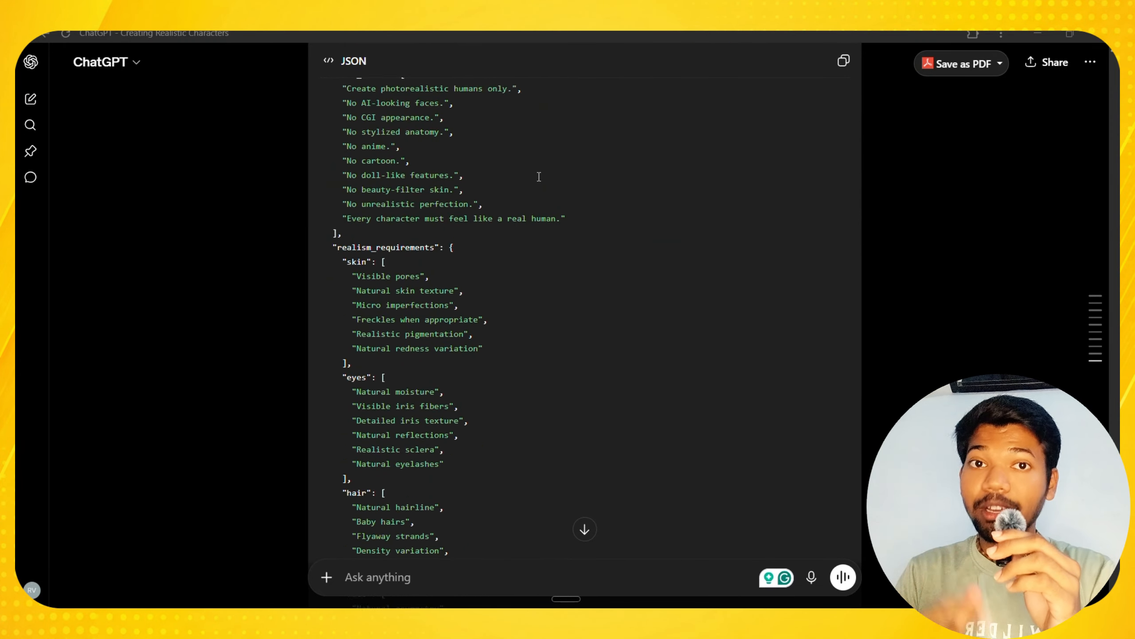
pyautogui.scroll(-20, 538, 177)
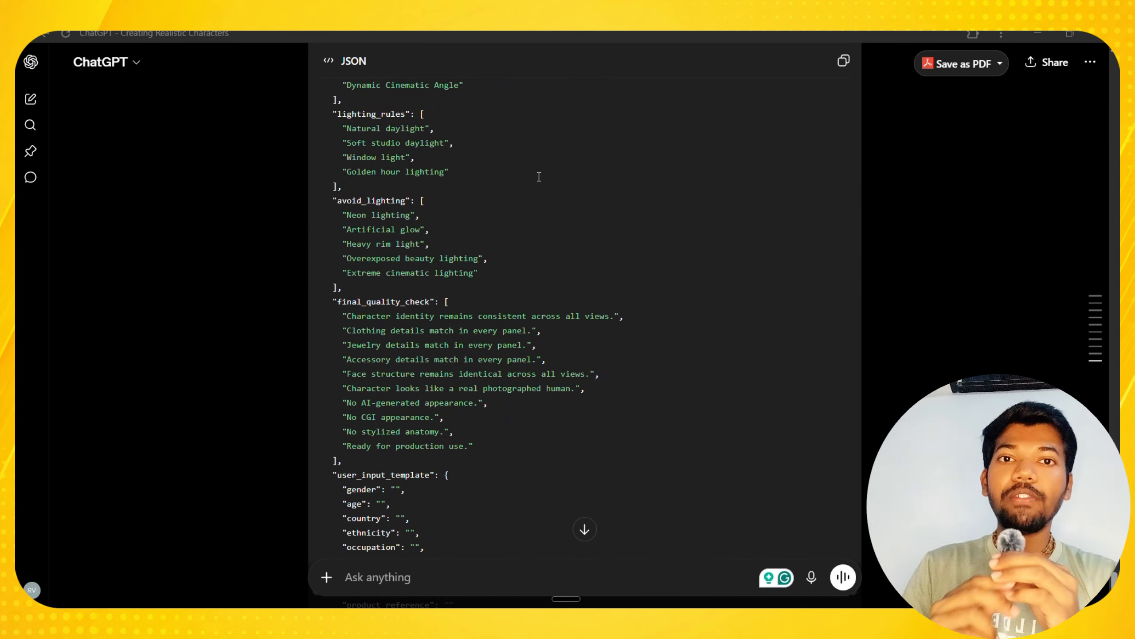